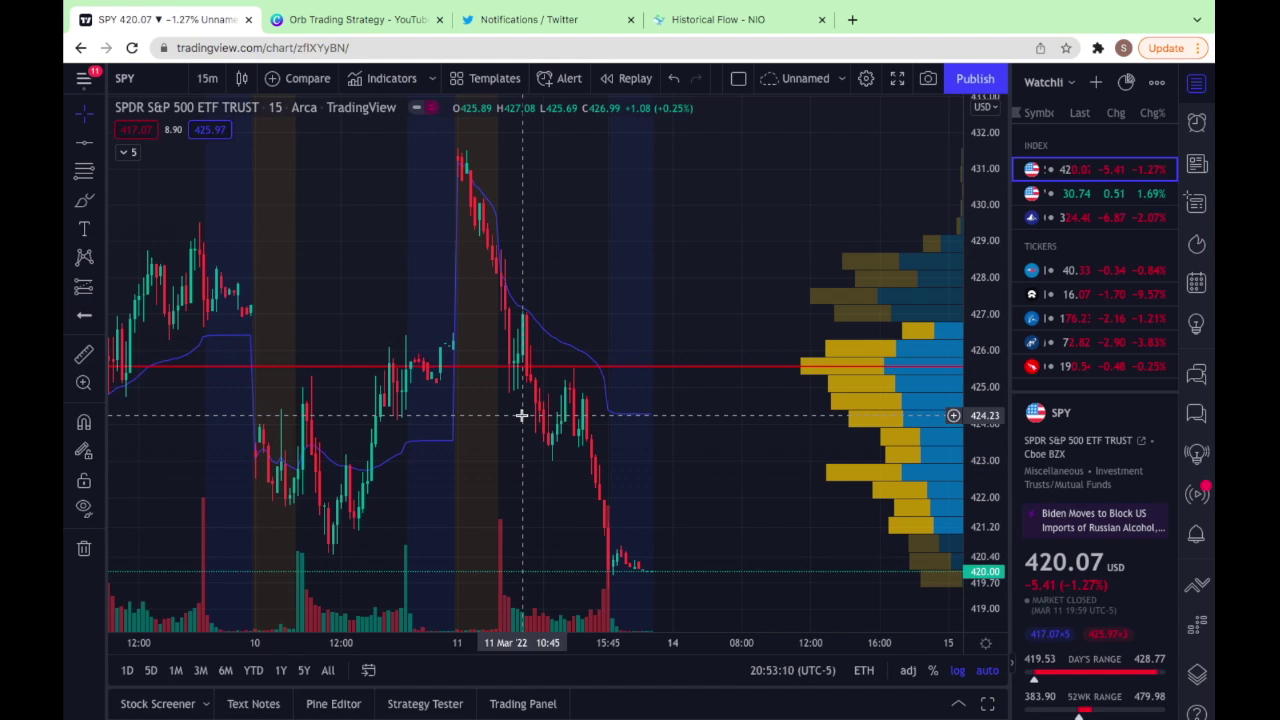
Step: Zoom the SPY 15-minute chart in on its latest bars near the 422.6 level
scroll(521, 415, "up", 2)
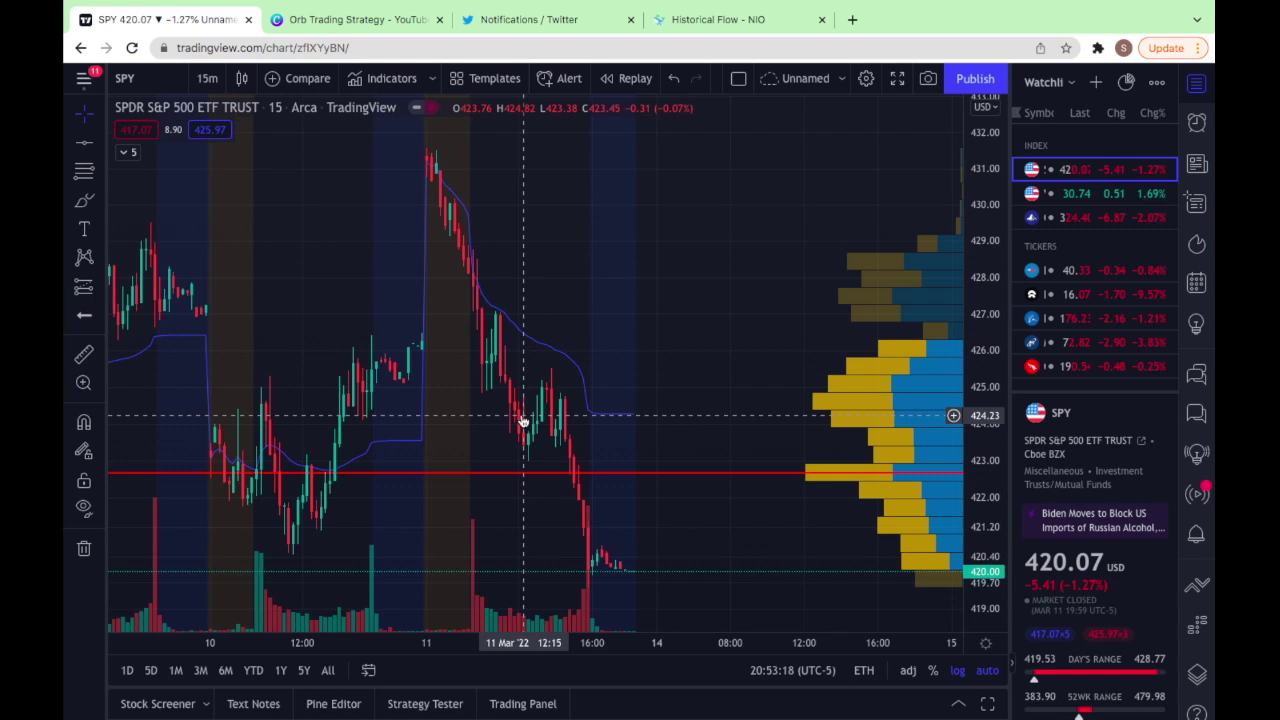
scroll(522, 420, "up", 2)
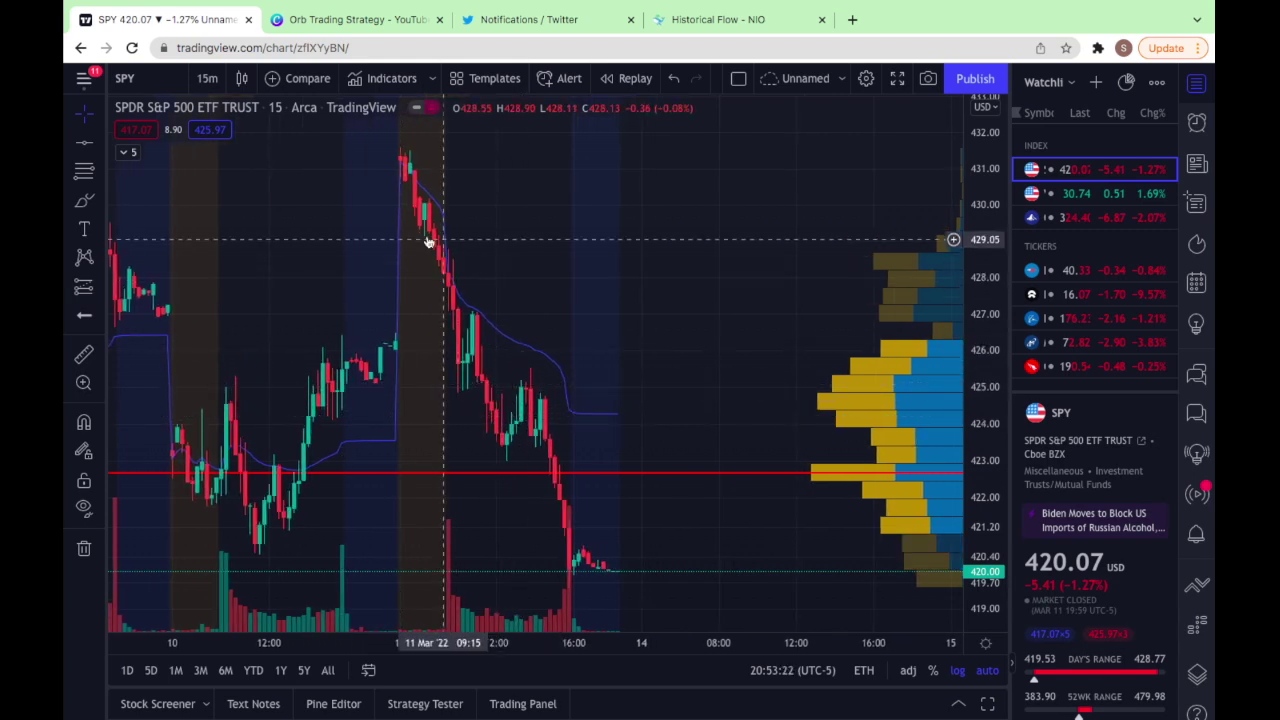
left_click(84, 143)
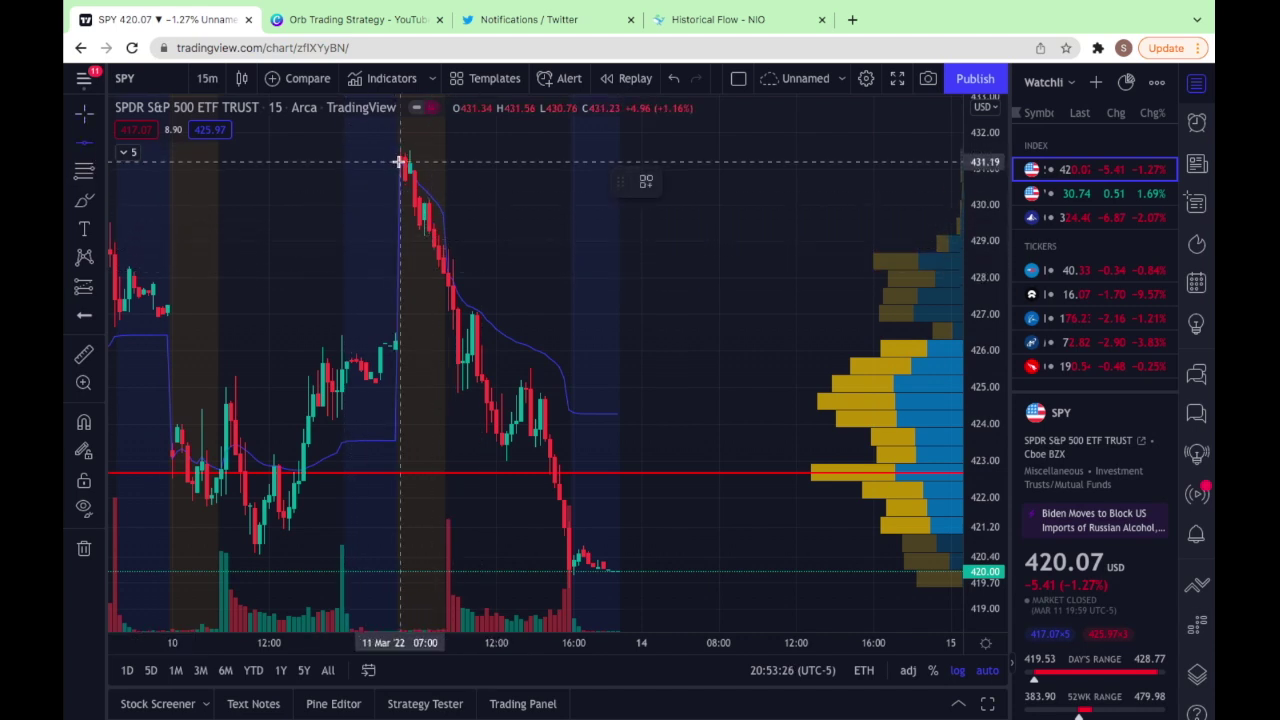
Step: Place horizontal lines at the 431.61 high and near 427.07 on SPY
left_click(331, 146)
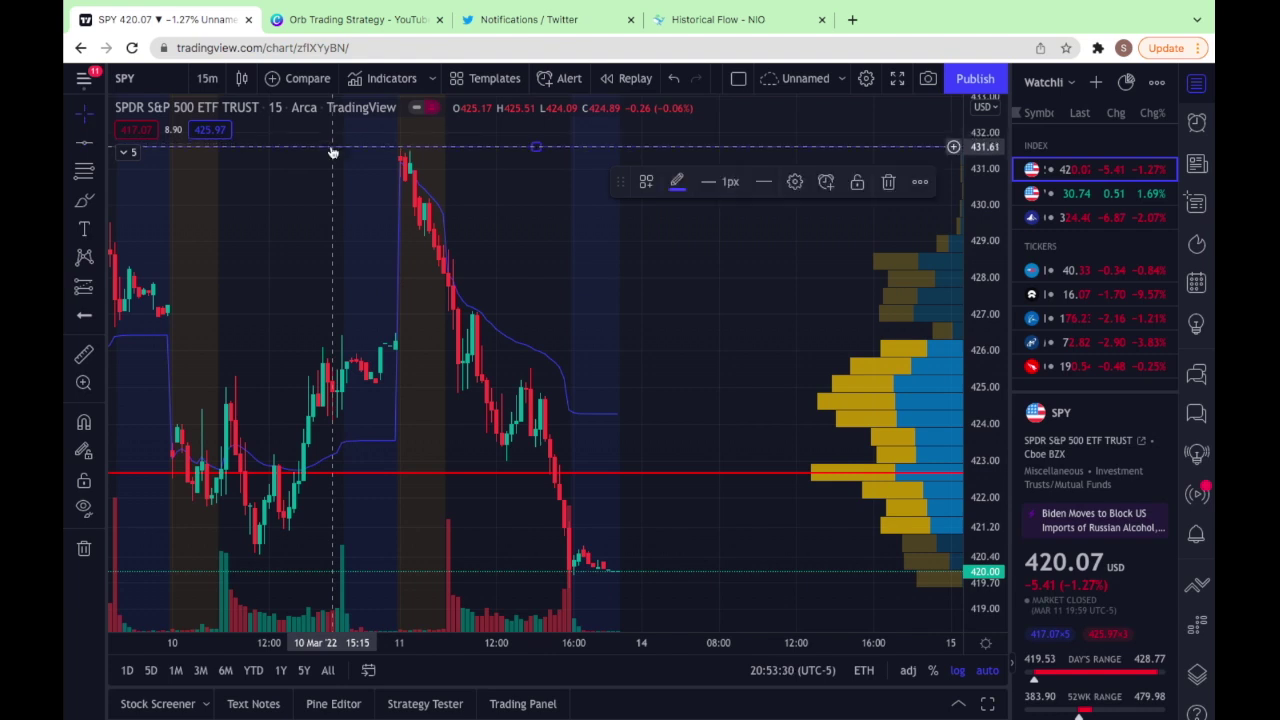
left_click(508, 256)
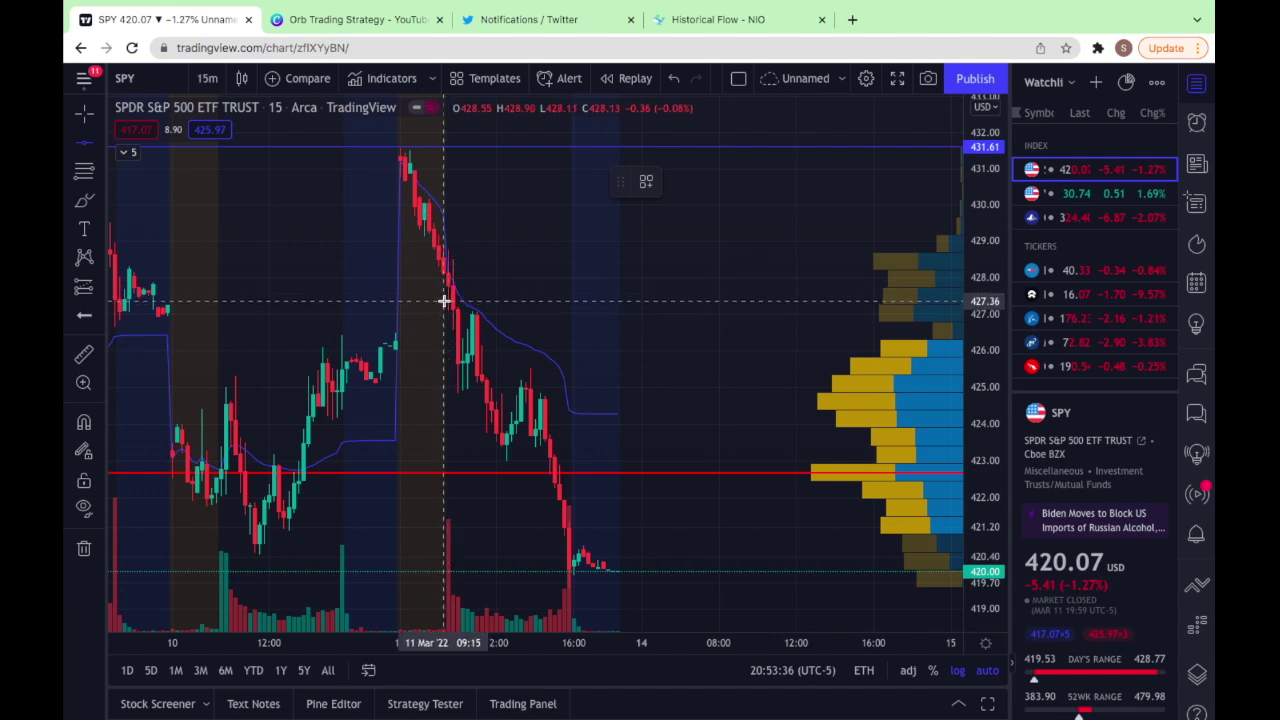
left_click(367, 311)
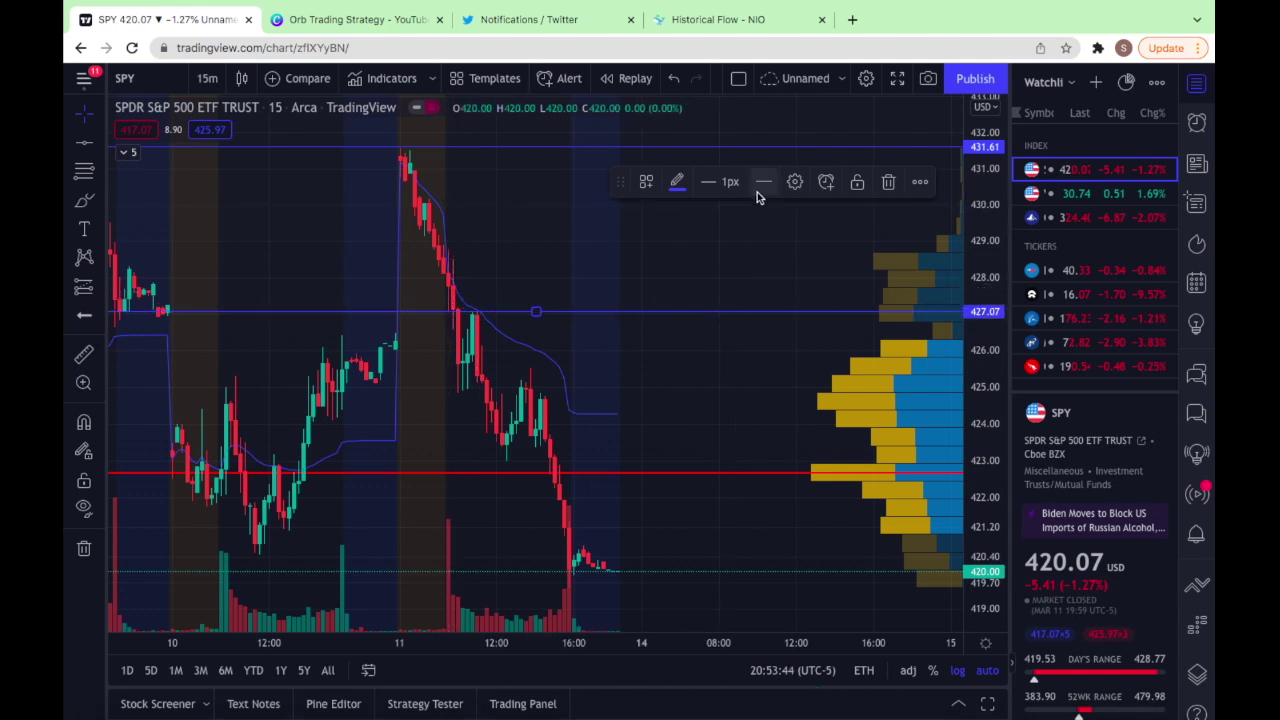
Step: Set the second line's price to exactly 428.10 in its settings
left_click(794, 182)
left_click(616, 384)
key("BackSpace")
key("BackSpace")
key("BackSpace")
key("BackSpace")
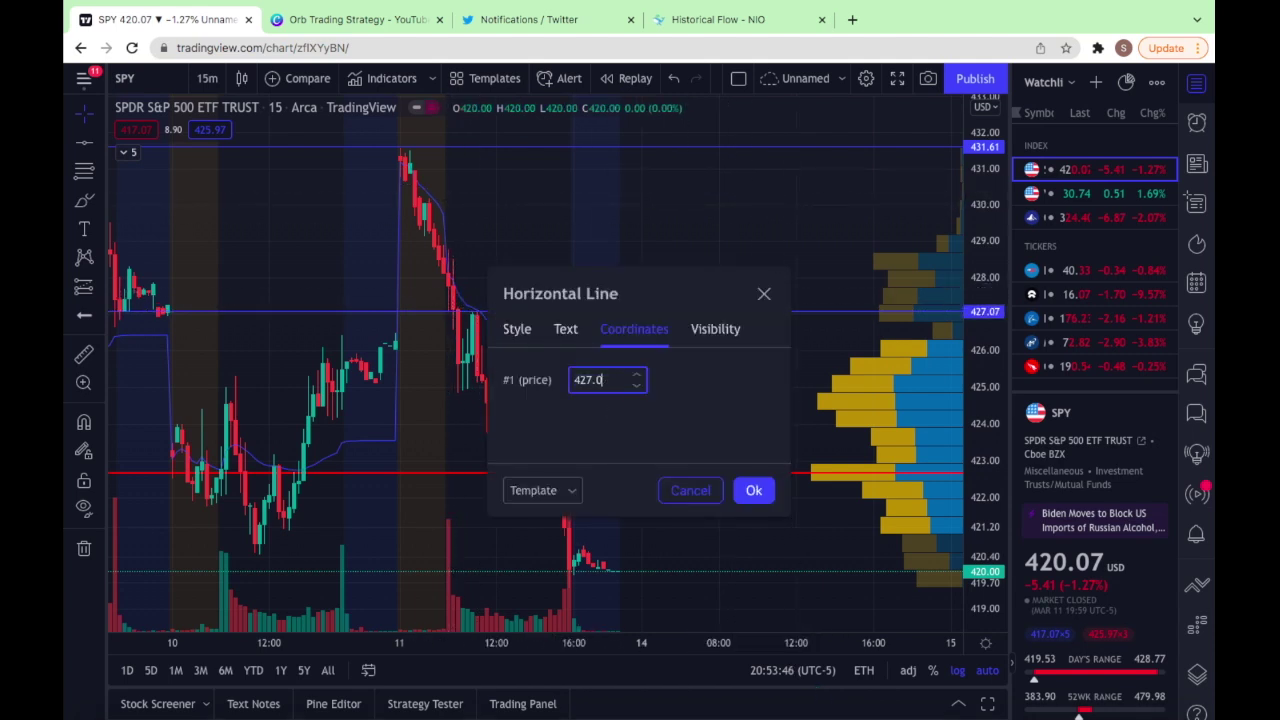
key("BackSpace")
type("28.1")
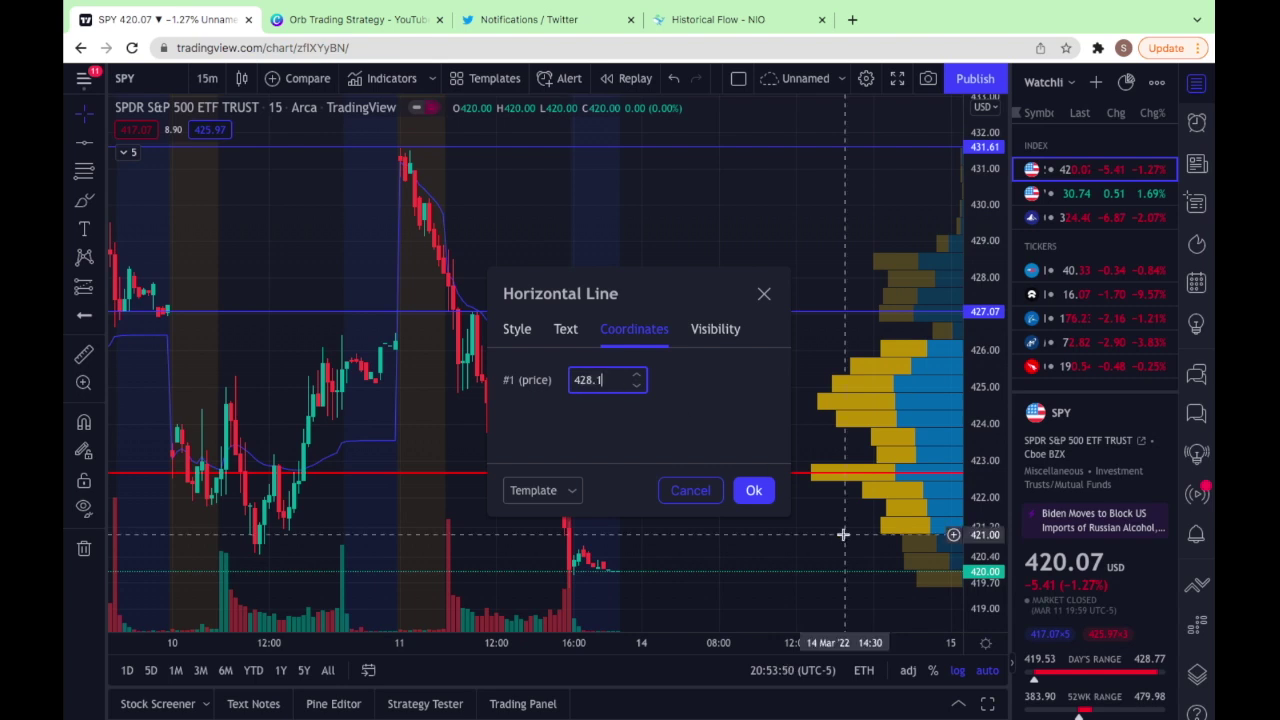
left_click(752, 490)
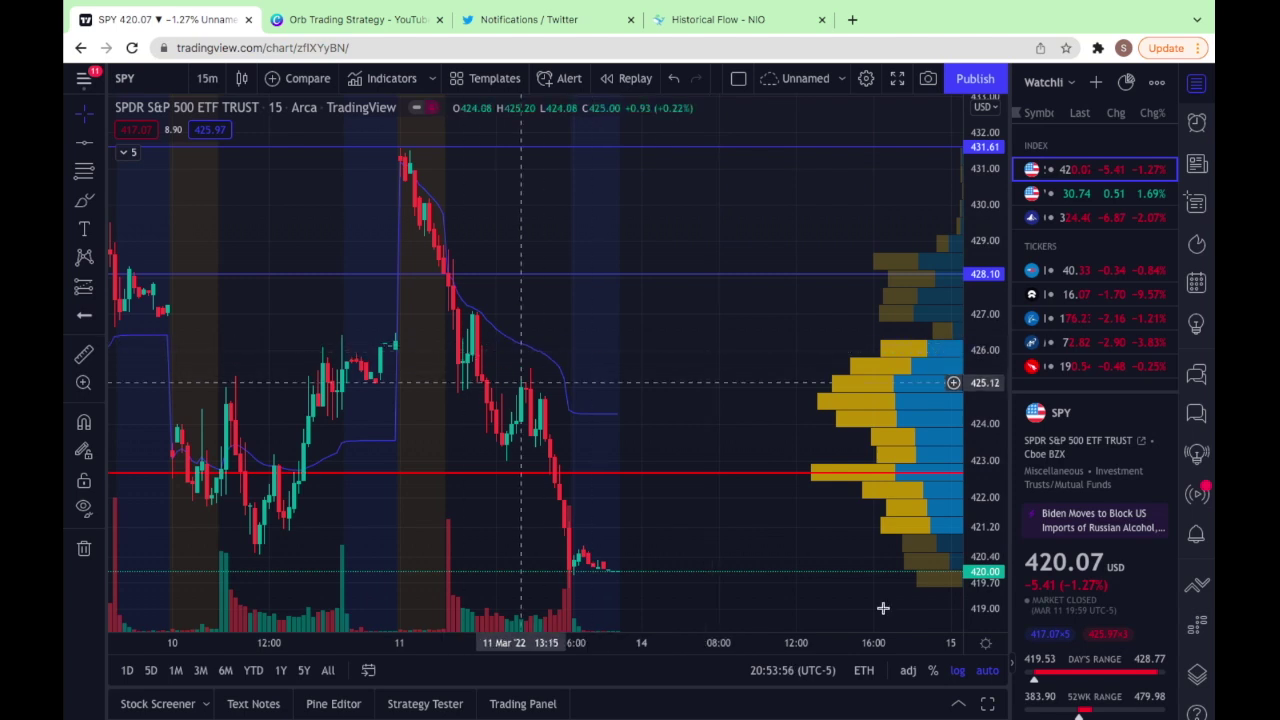
Step: Show SPY in regular trading hours only and draw horizontal lines at 428.76 and 427.07
left_click(866, 678)
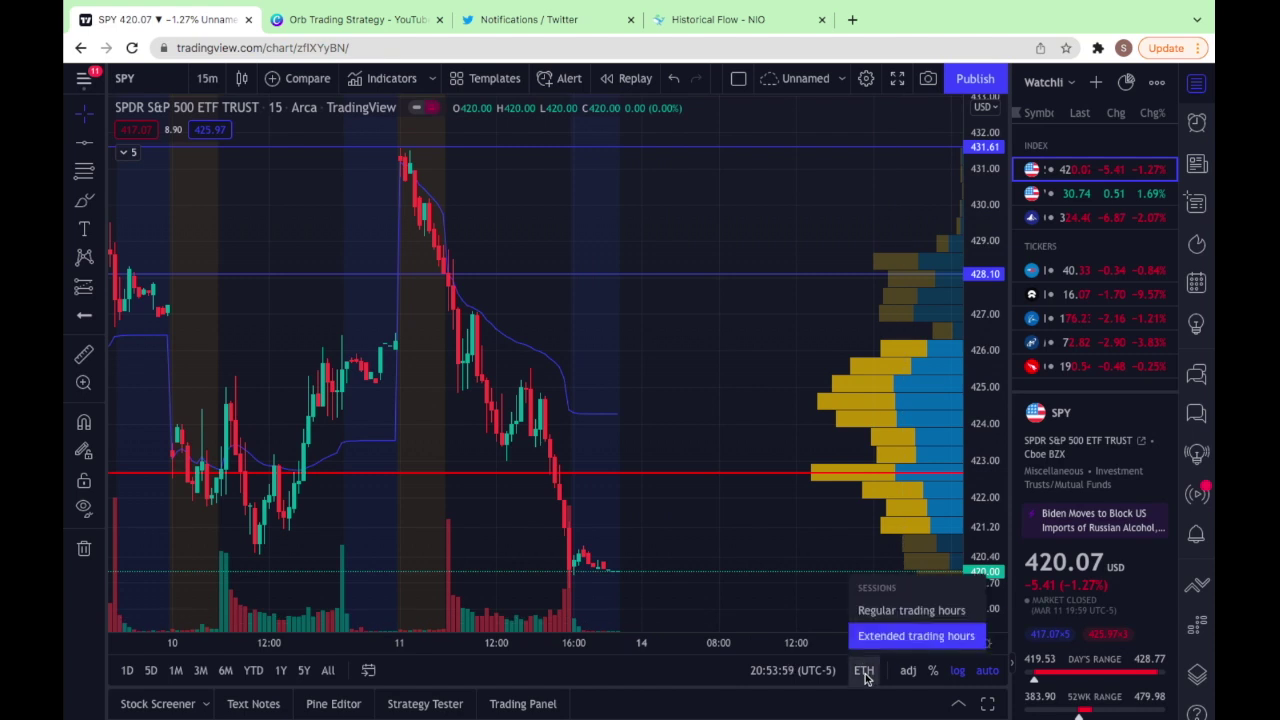
left_click(897, 610)
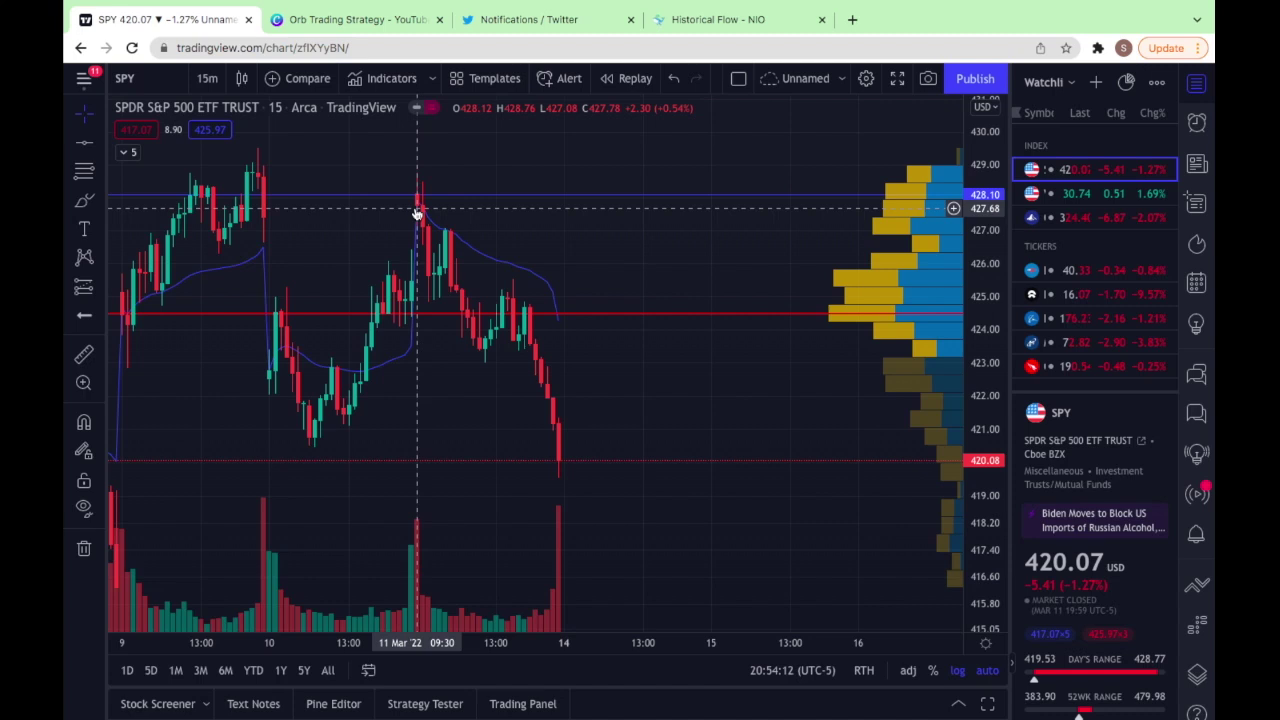
left_click(84, 142)
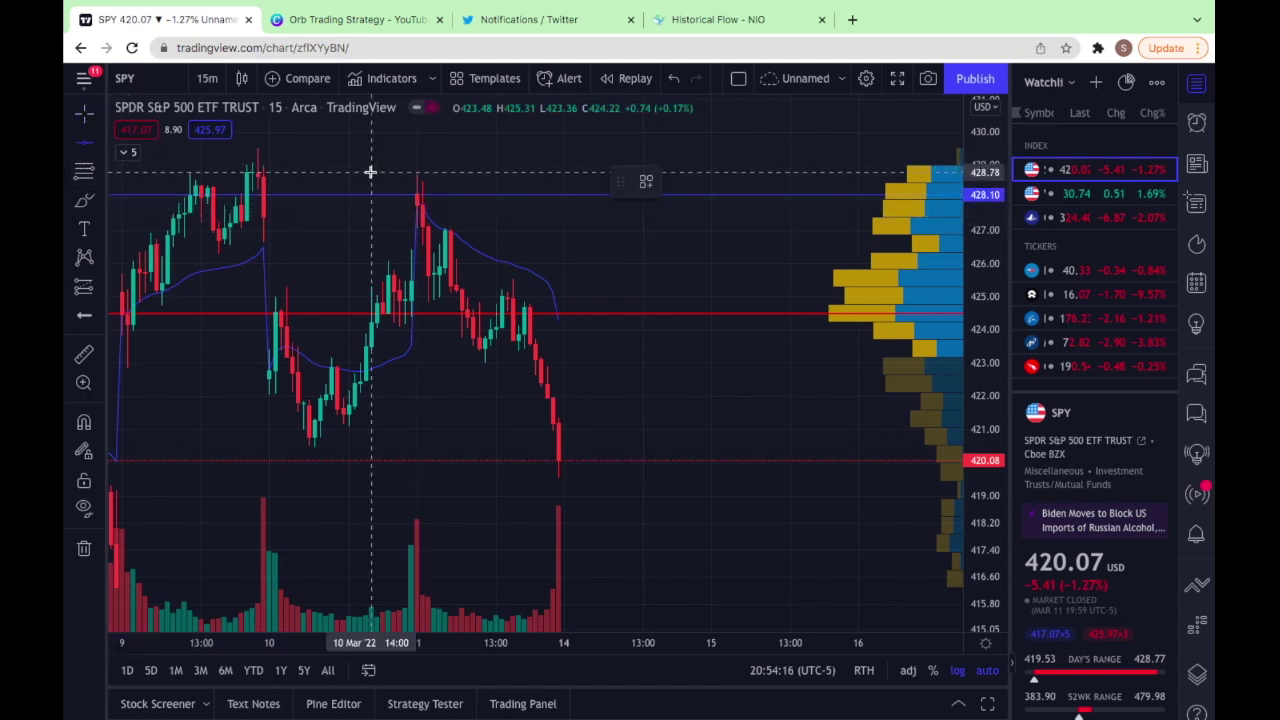
left_click(369, 171)
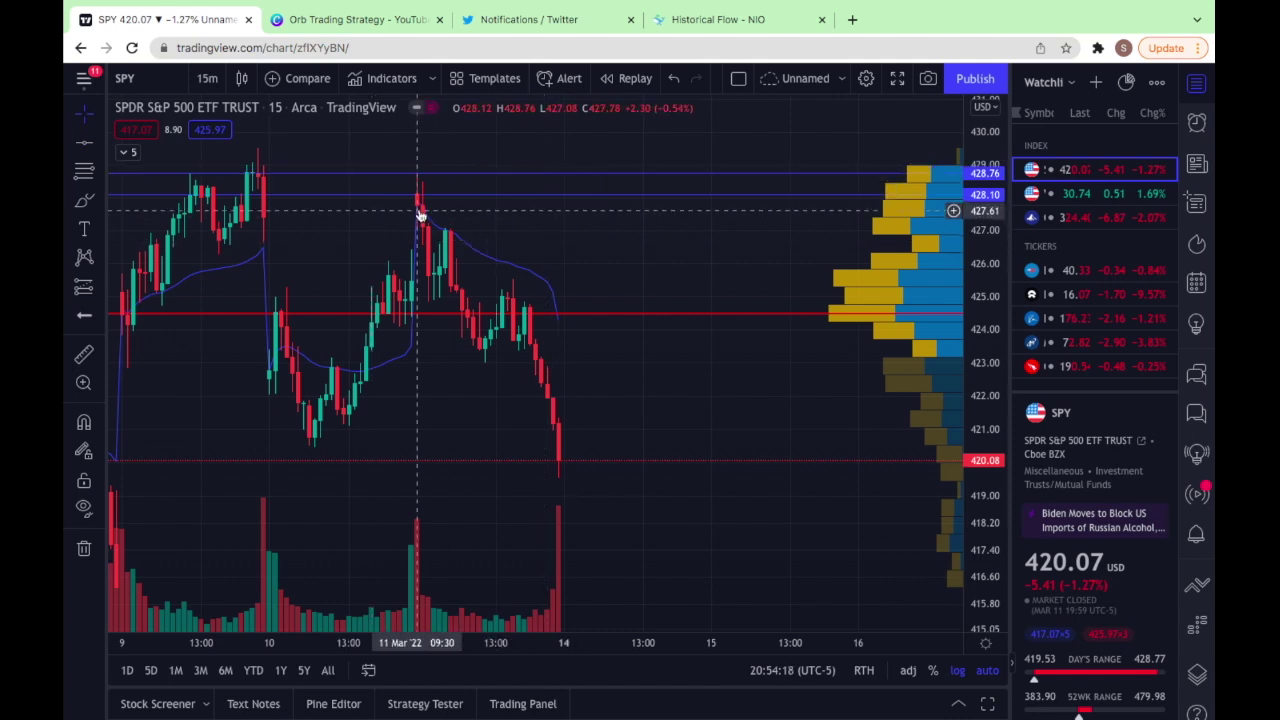
left_click(88, 146)
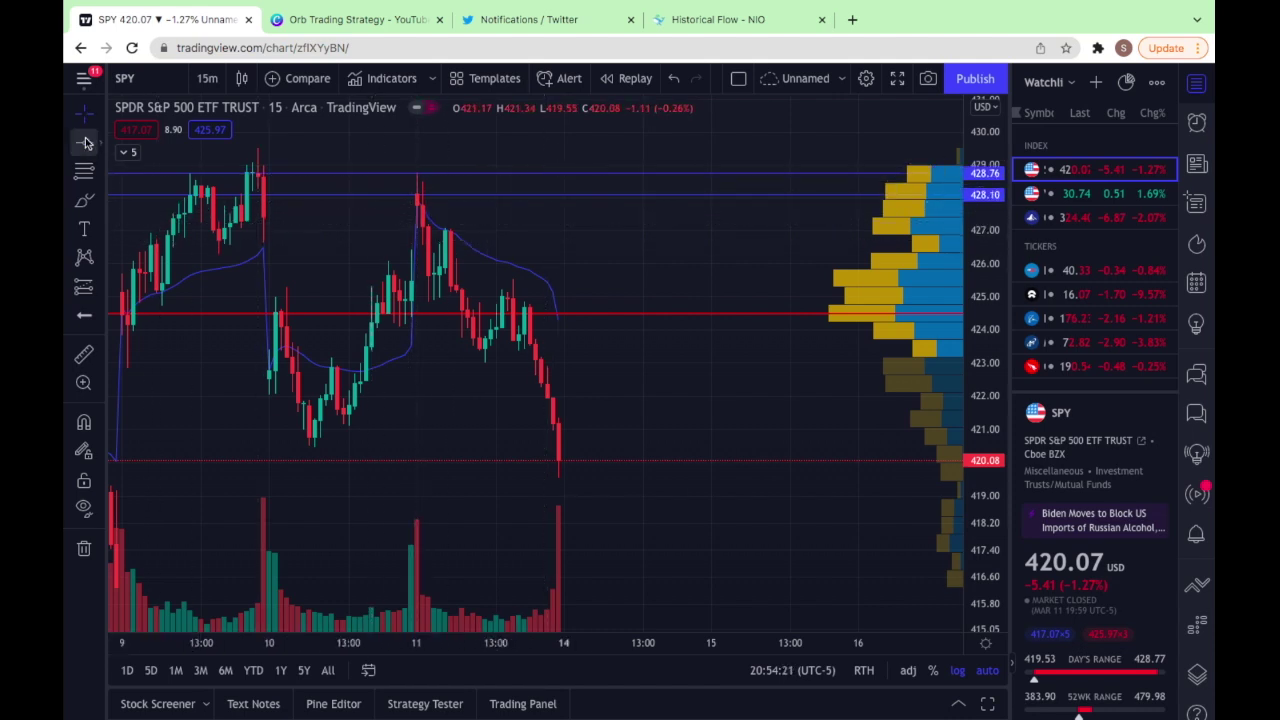
left_click(378, 228)
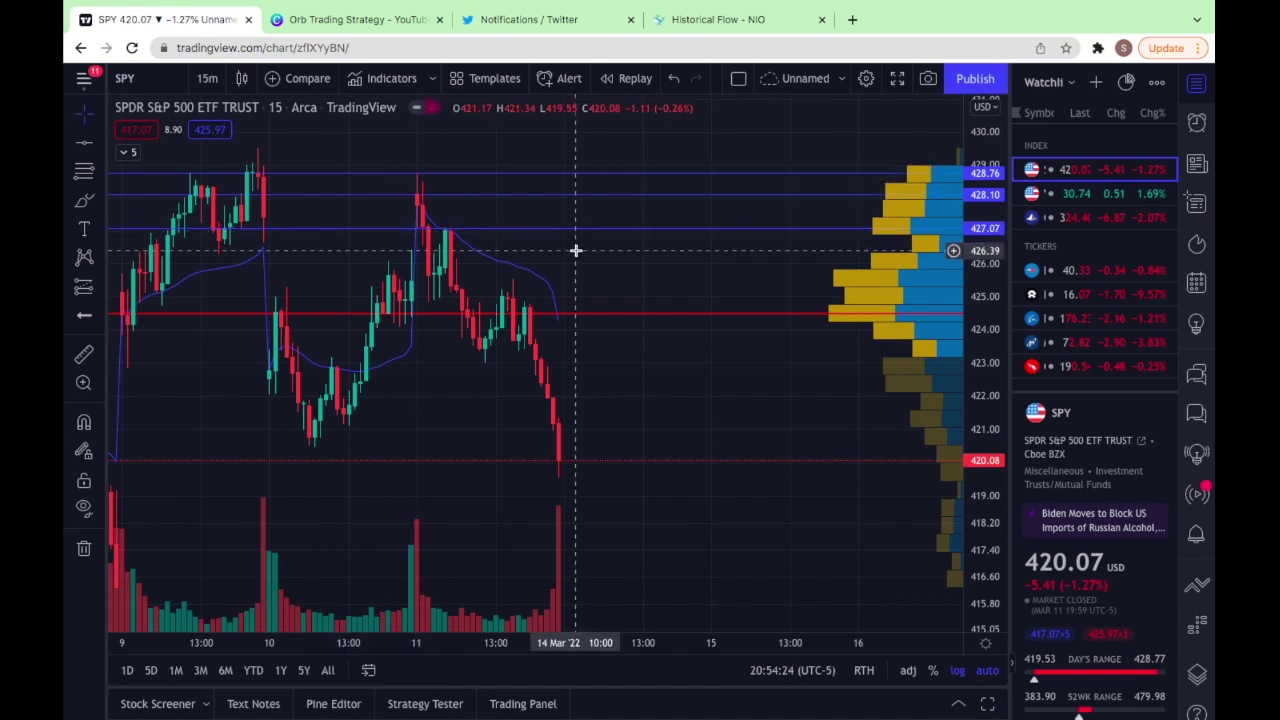
left_click(207, 78)
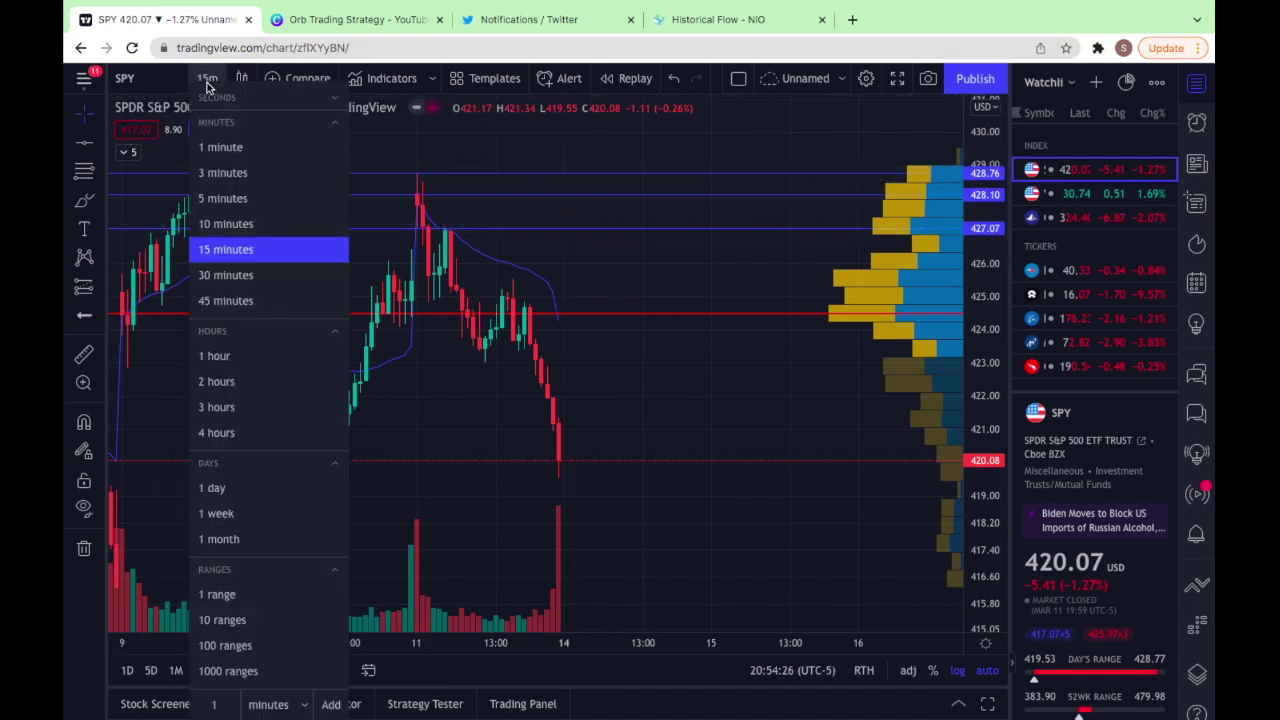
Step: Switch SPY to 5-minute candles and pan back to review the 428.76, 428.10 and 427.07 lines
left_click(225, 198)
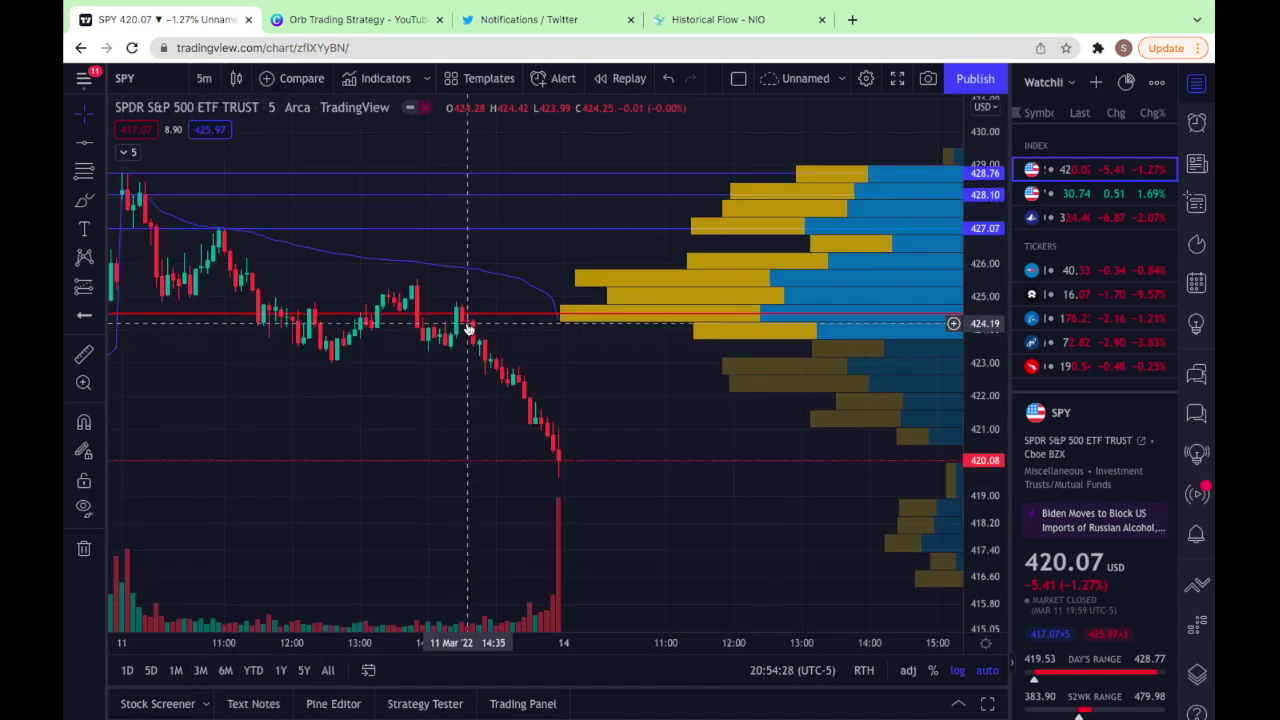
left_click_drag(467, 323, 569, 457)
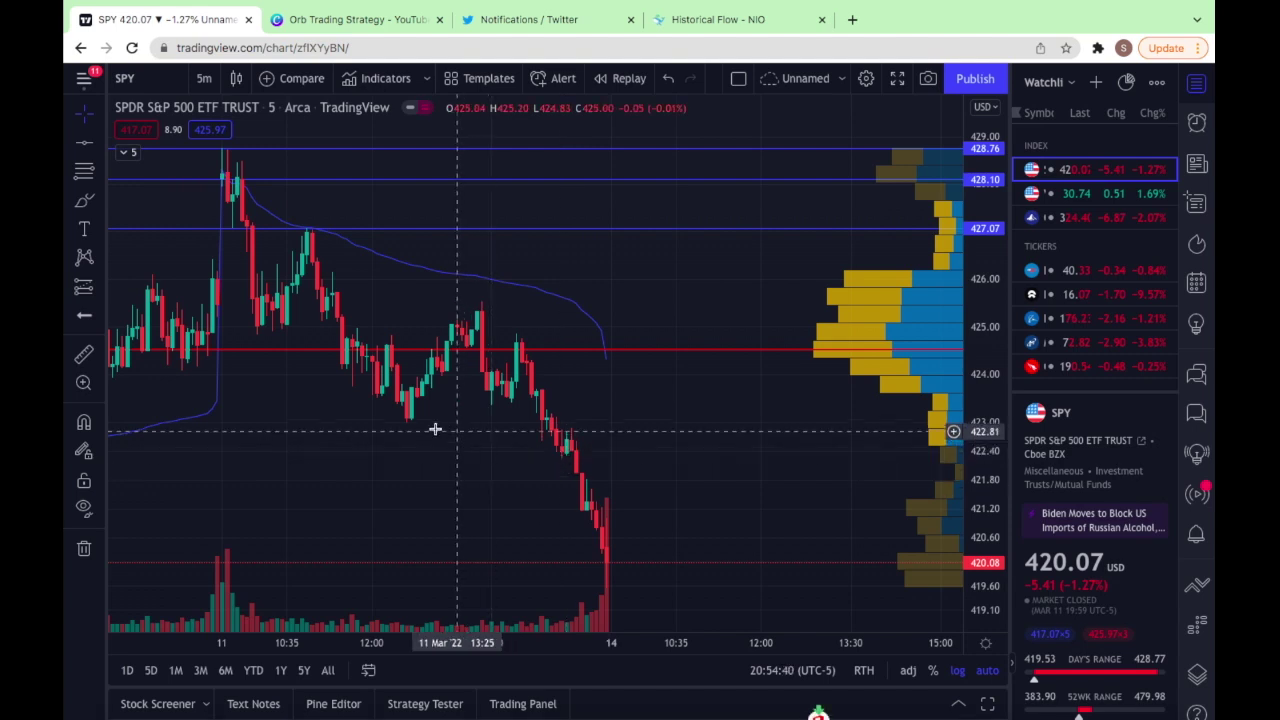
left_click_drag(357, 457, 448, 475)
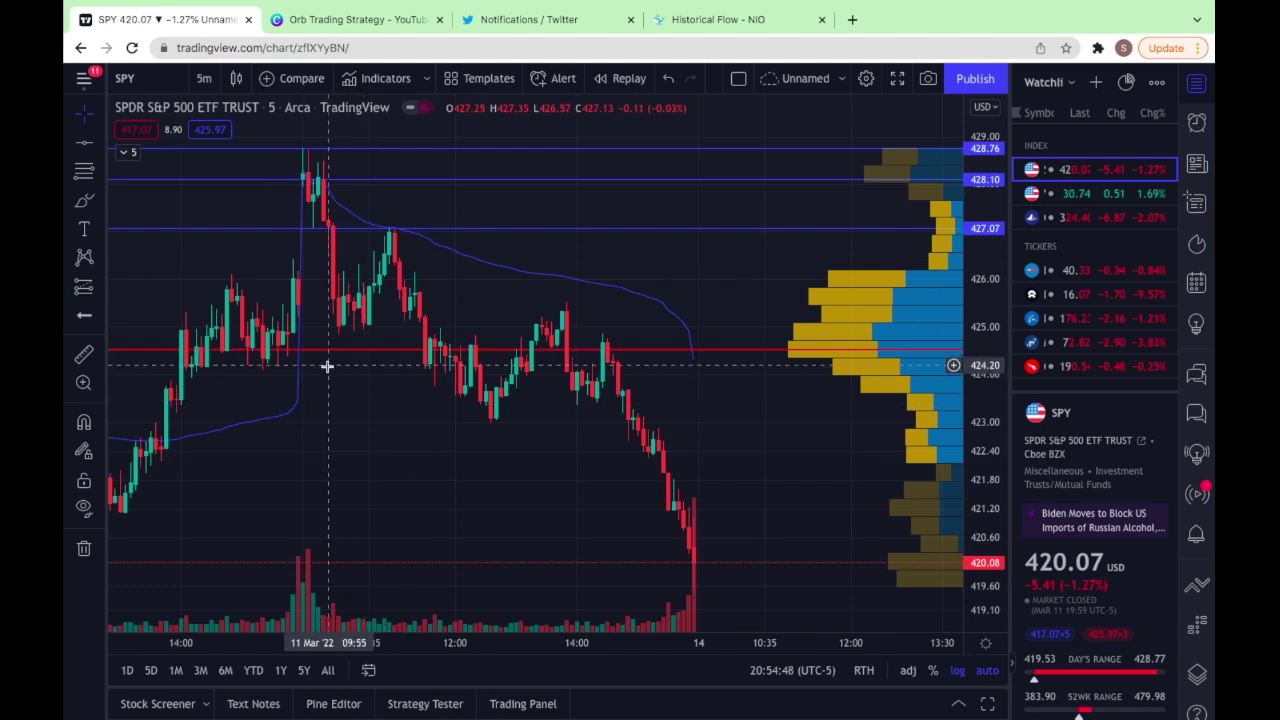
left_click(375, 229)
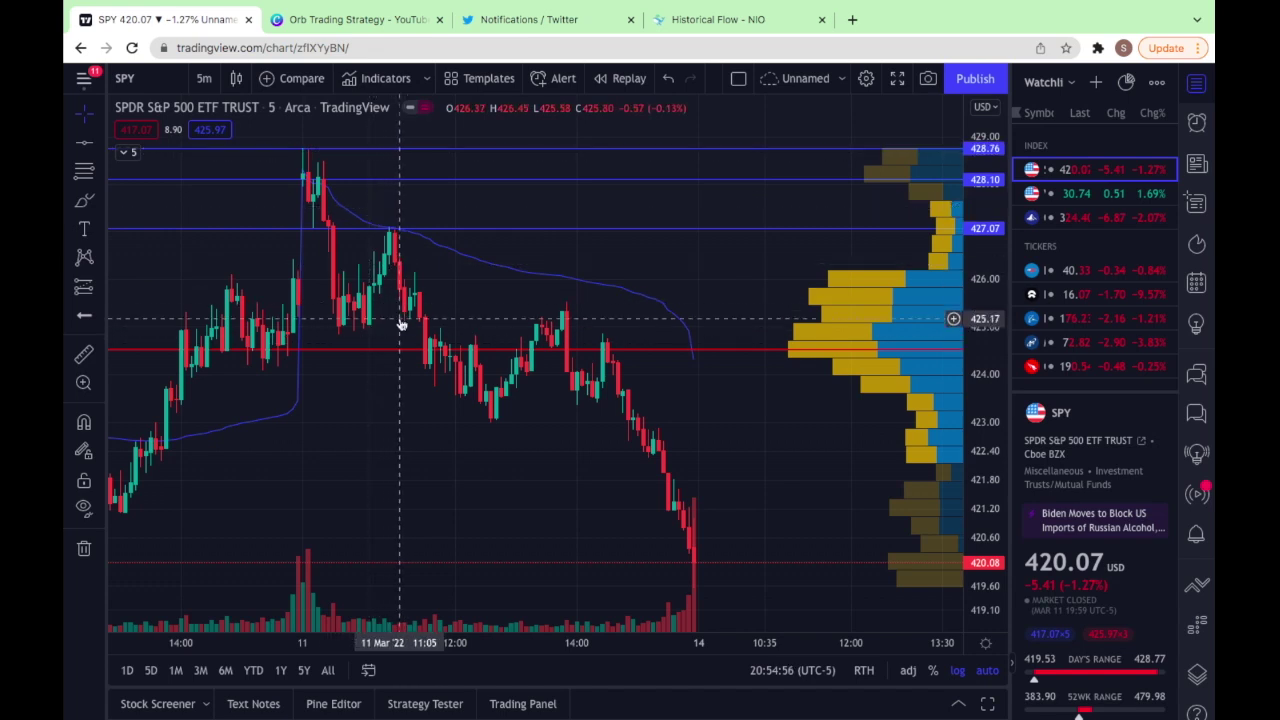
scroll(400, 322, "down", 2)
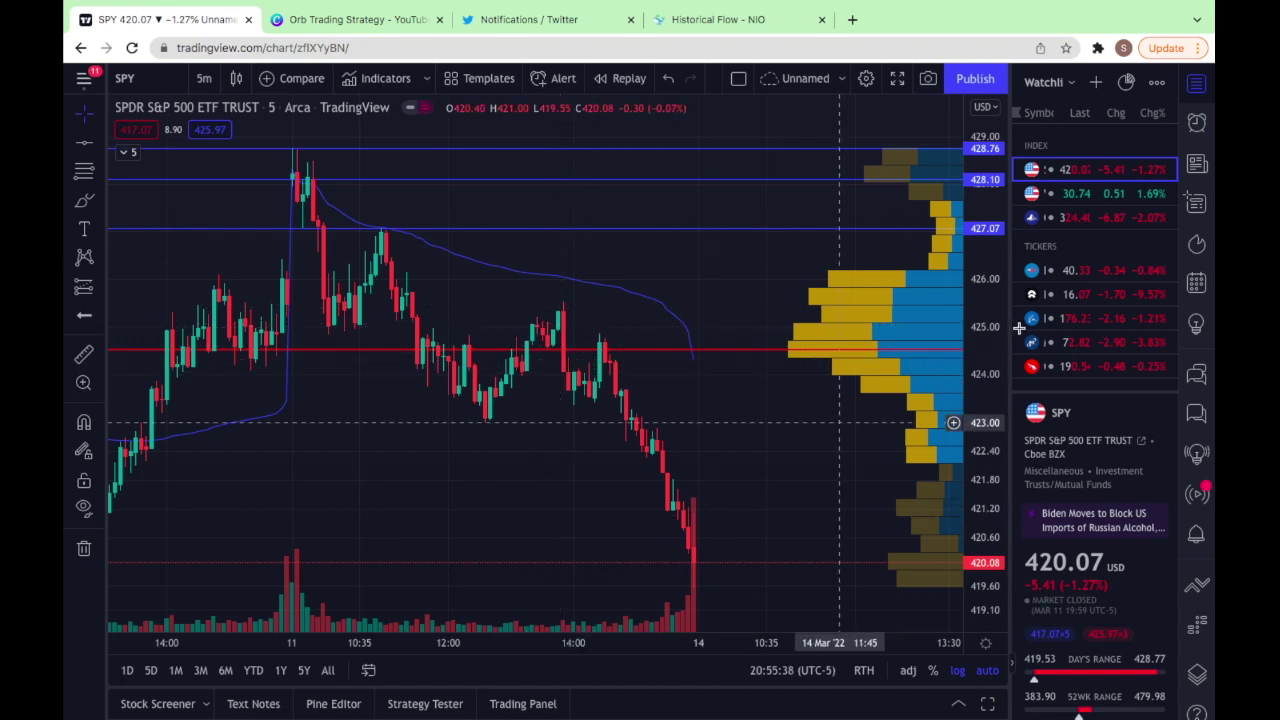
Step: Open QQQ from the watchlist on 15-minute candles with extended trading hours
left_click(1104, 221)
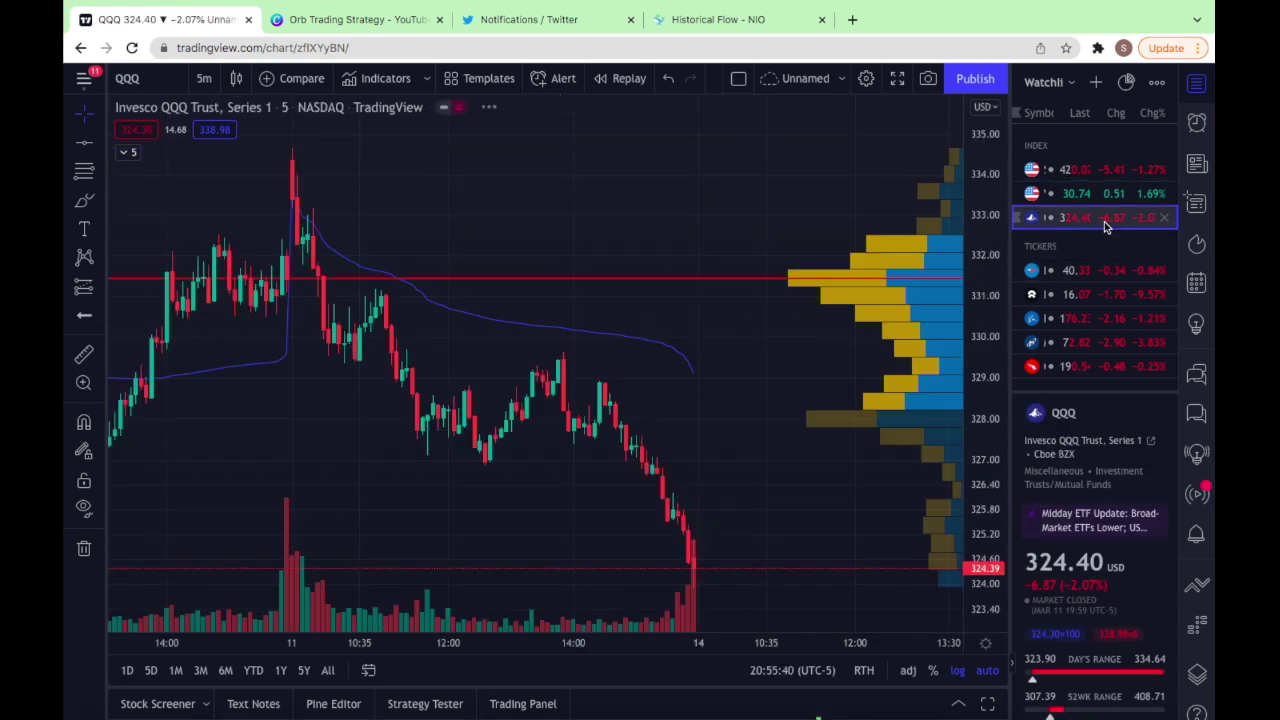
left_click(204, 78)
left_click(236, 254)
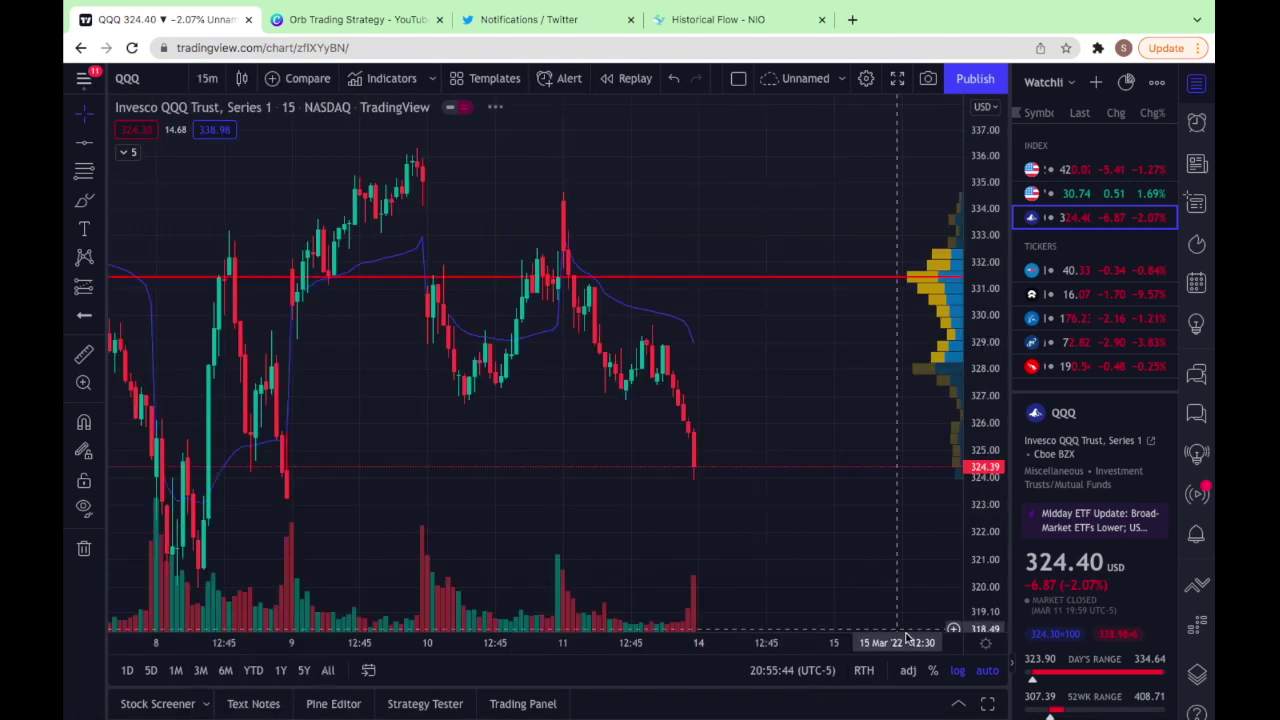
left_click(864, 670)
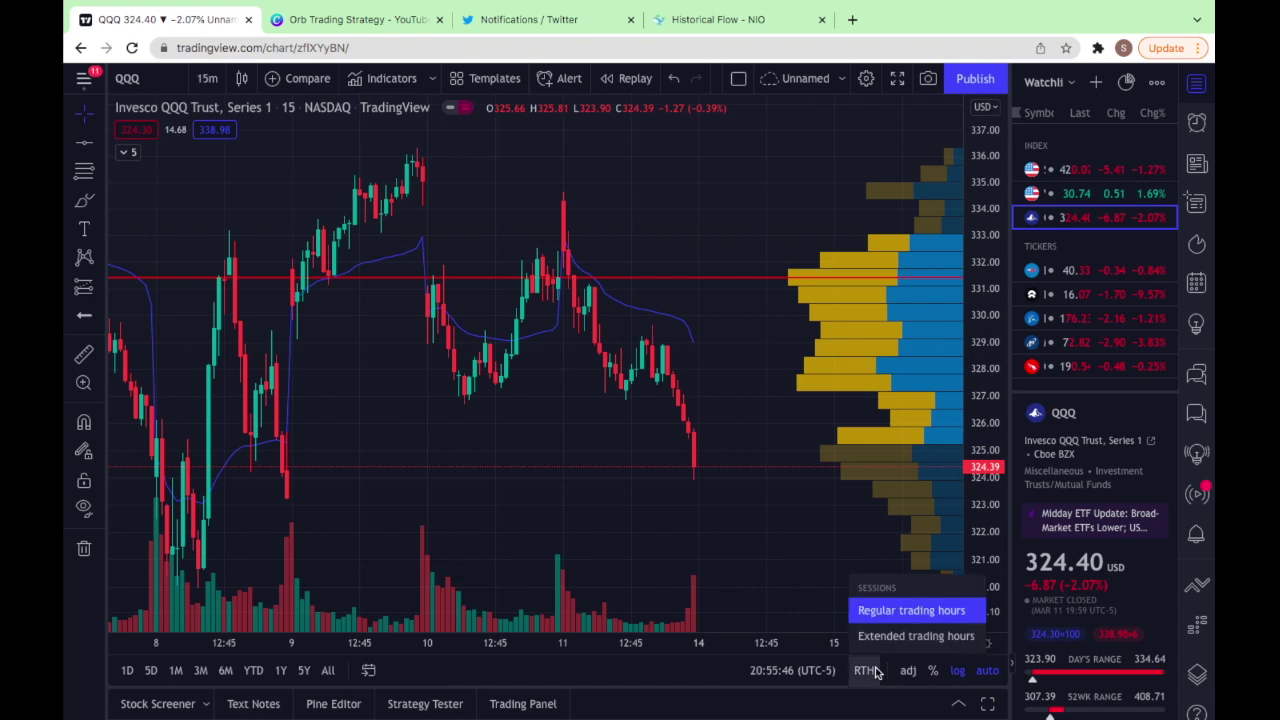
left_click(886, 637)
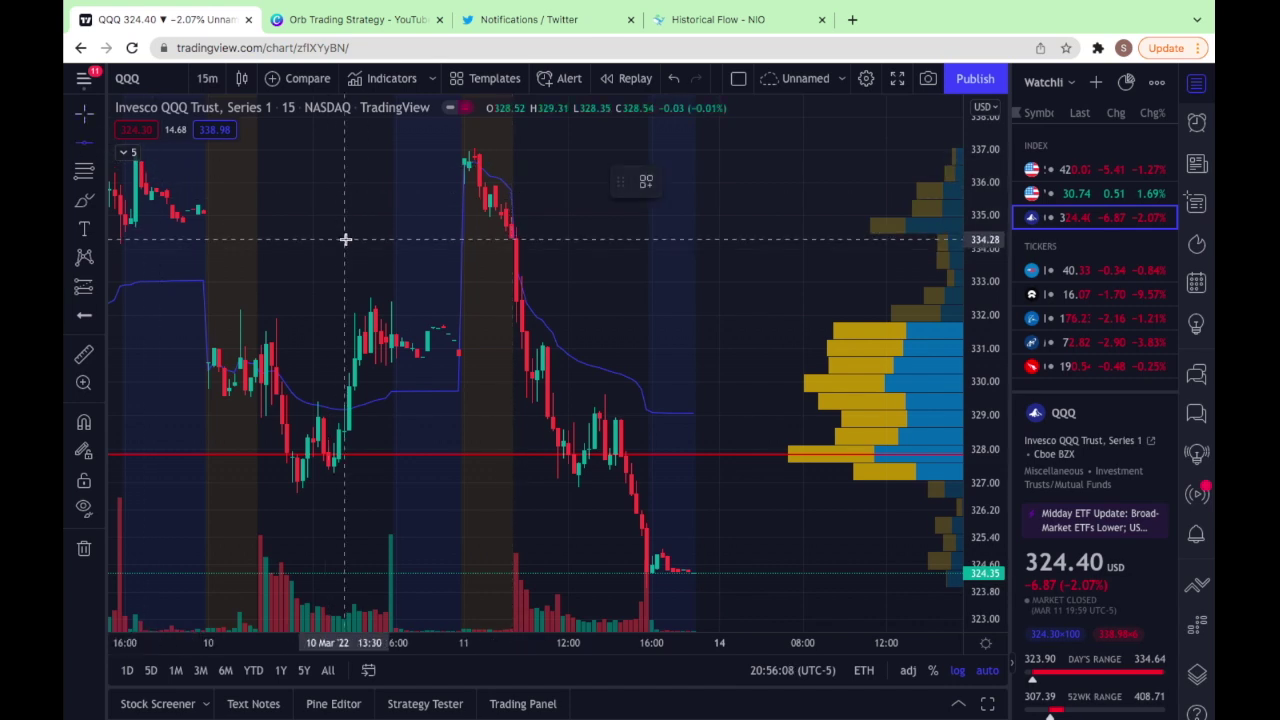
Step: Add horizontal lines on QQQ at 334.30 using Alt+H and at the 337.07 high
key("alt+h")
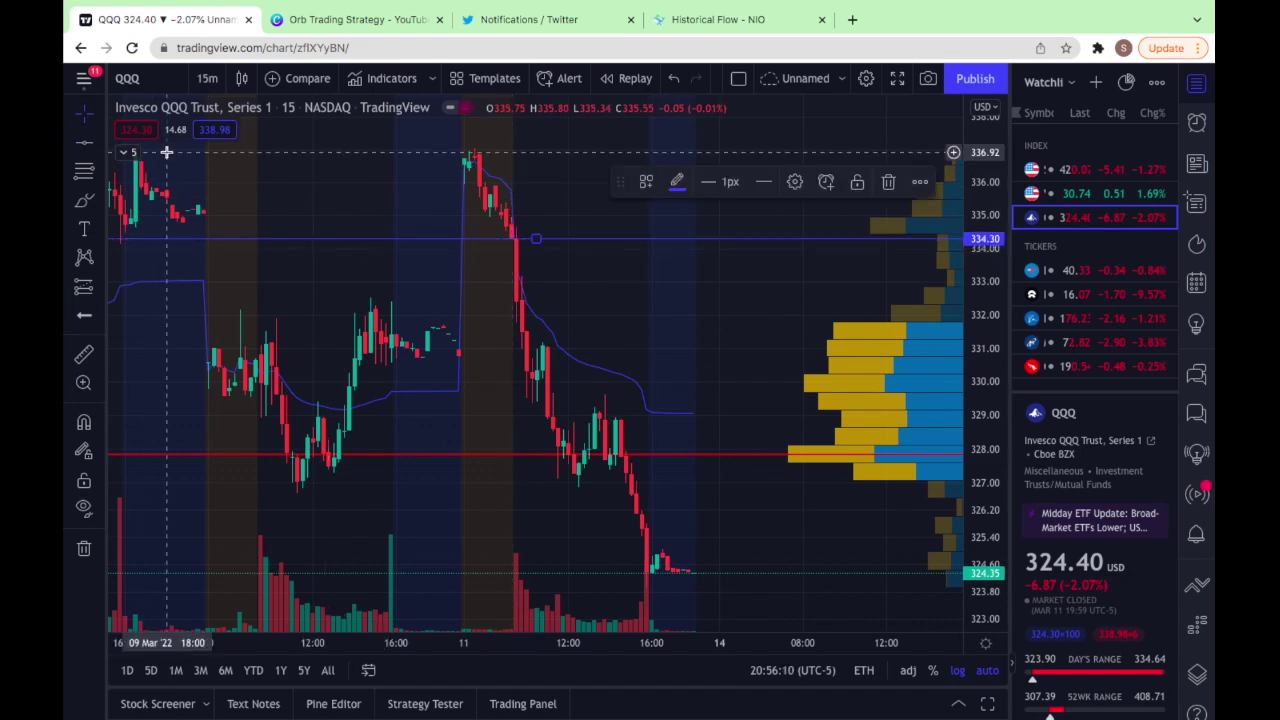
left_click(79, 148)
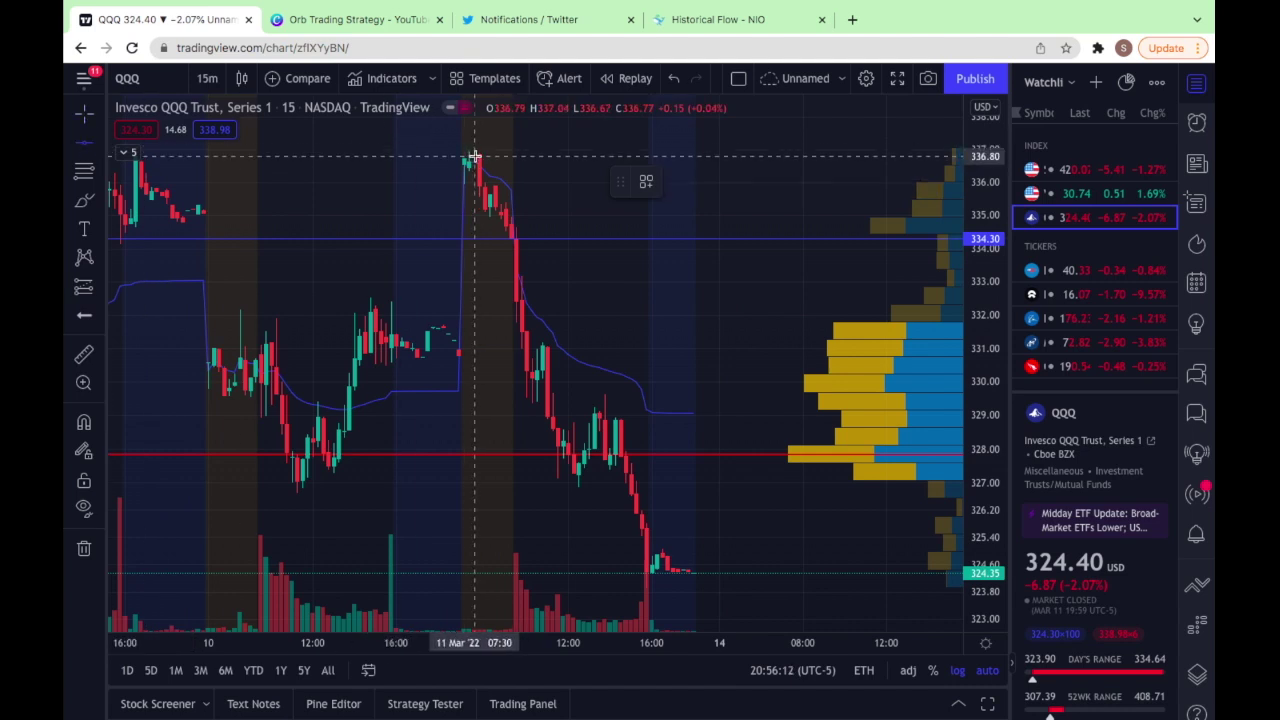
left_click(407, 148)
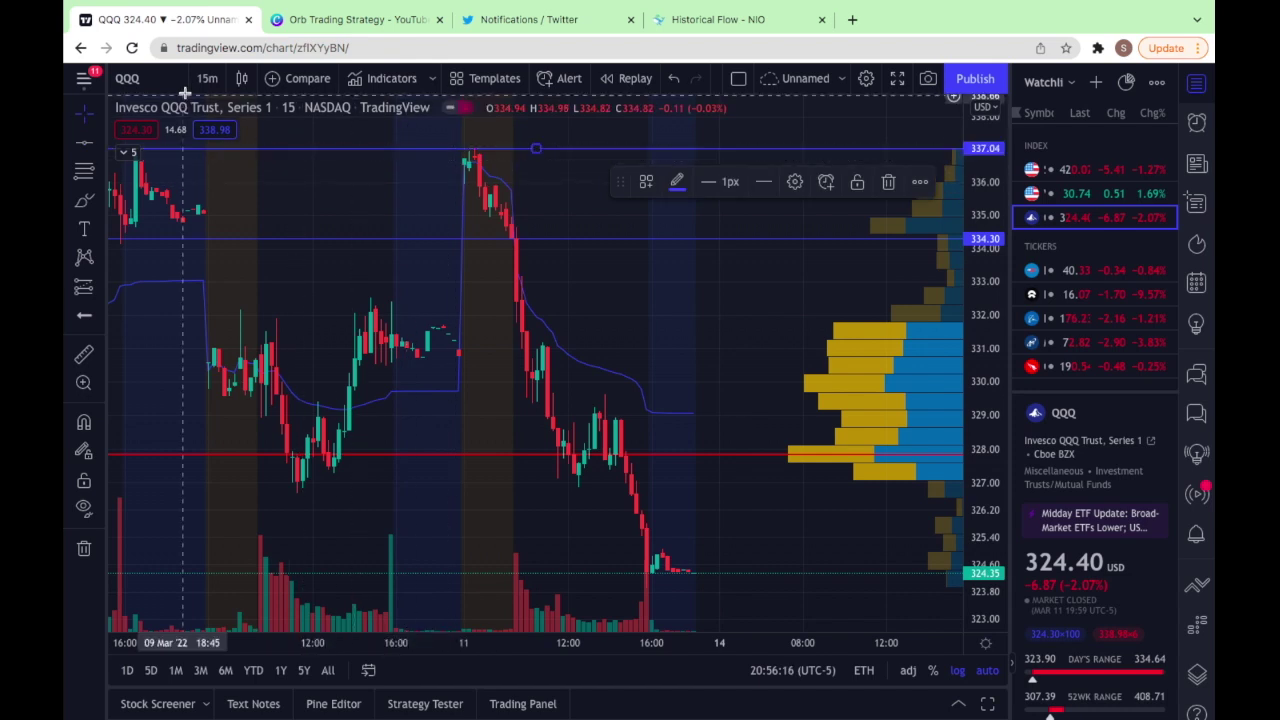
Step: Show QQQ in regular trading hours only and zoom in
left_click(866, 672)
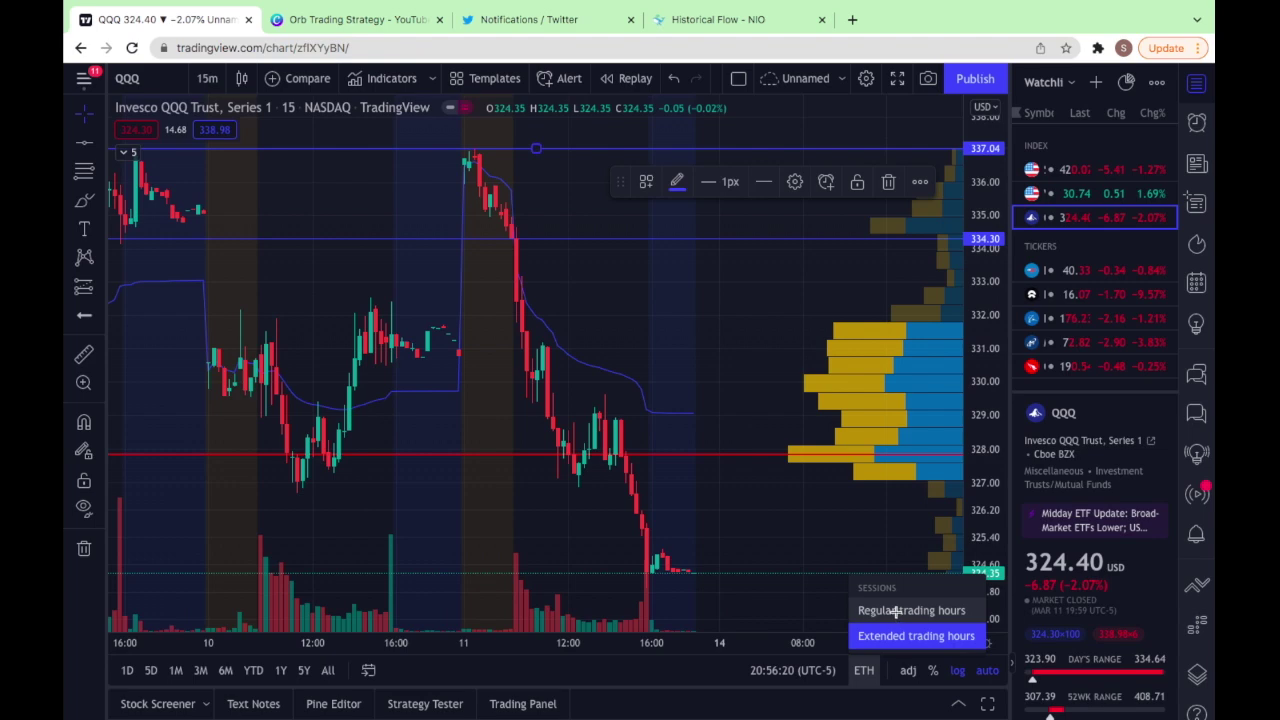
left_click(880, 610)
scroll(735, 308, "up", 3)
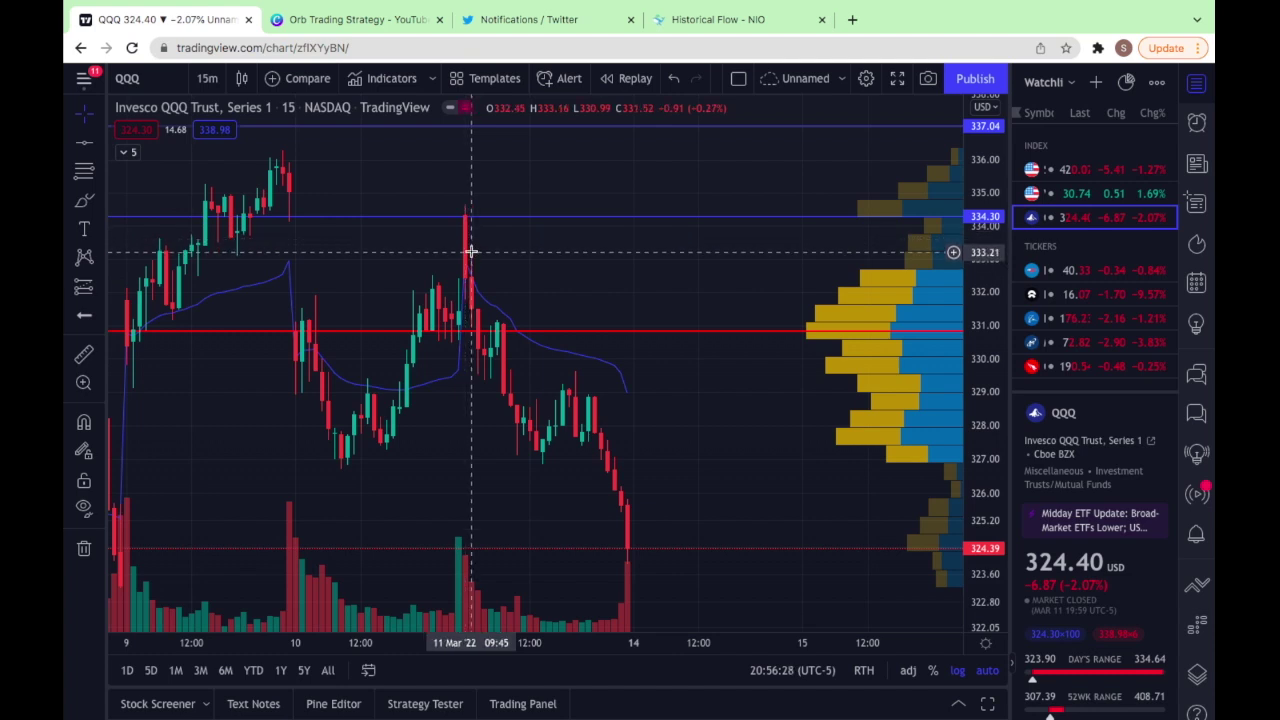
Step: Draw horizontal lines on QQQ at 334.66 and 331.78
key("alt+h")
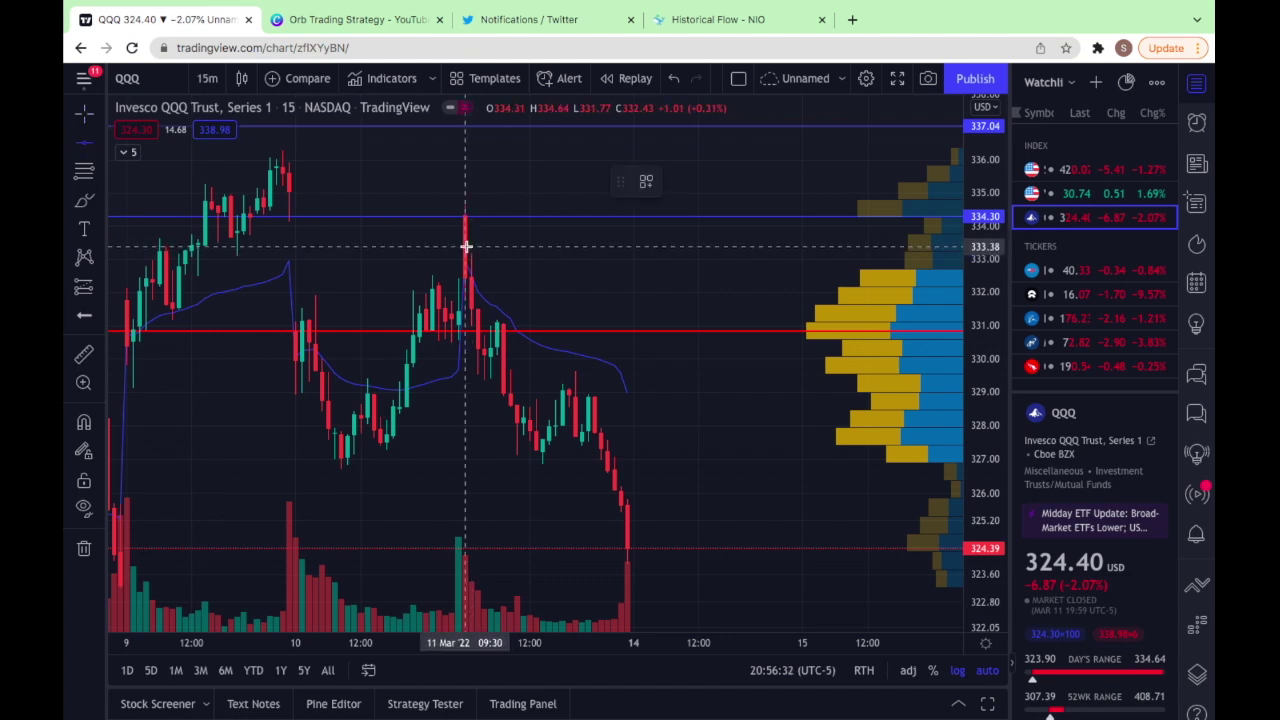
left_click(411, 204)
left_click(466, 228)
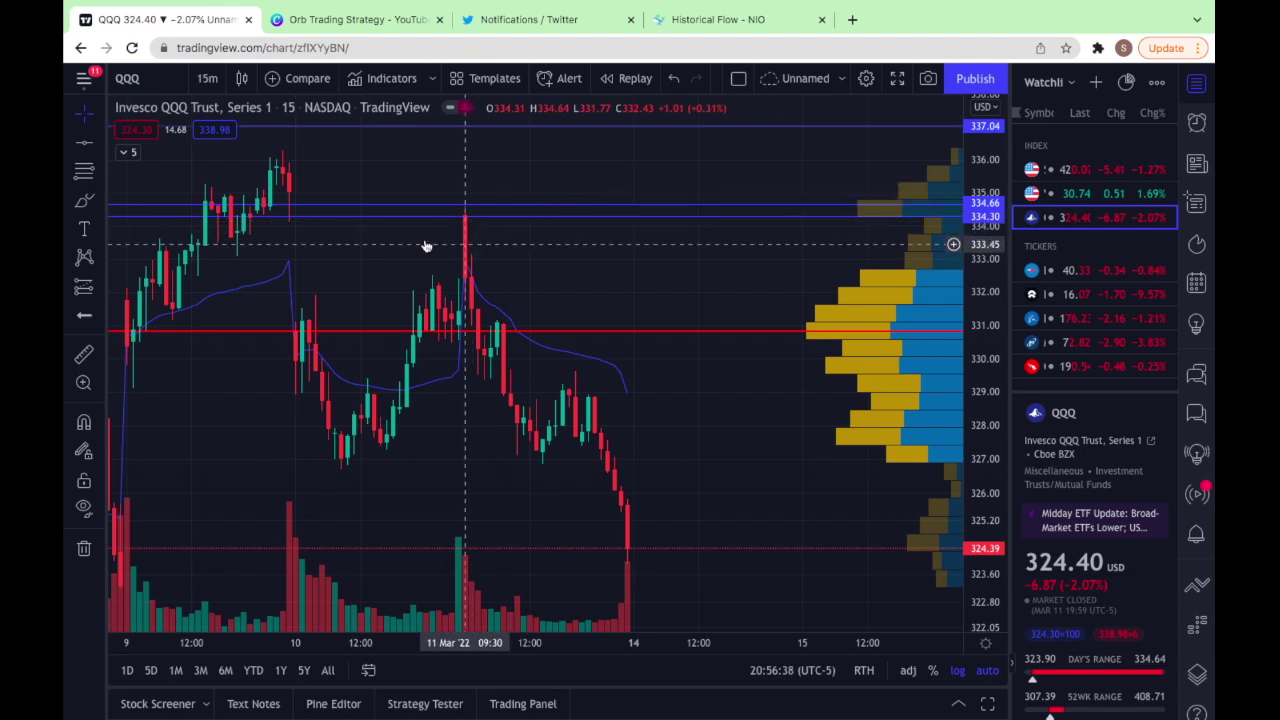
left_click(84, 143)
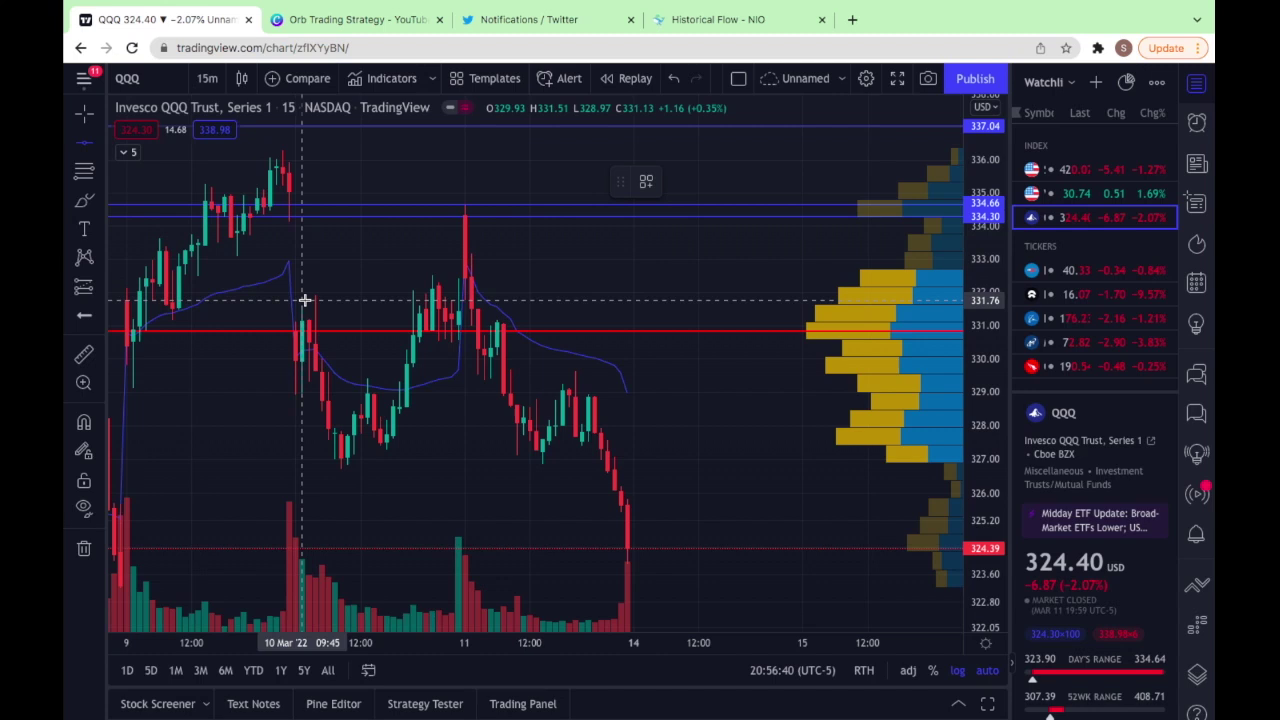
left_click(305, 299)
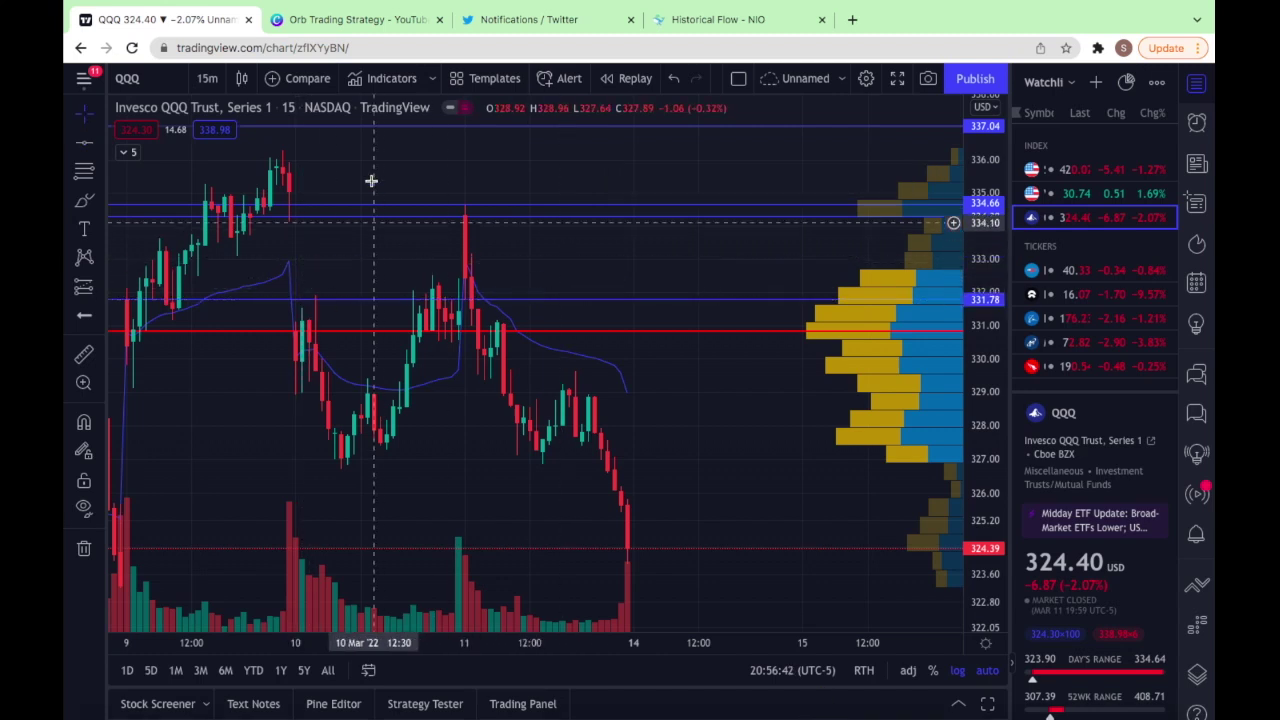
left_click(207, 78)
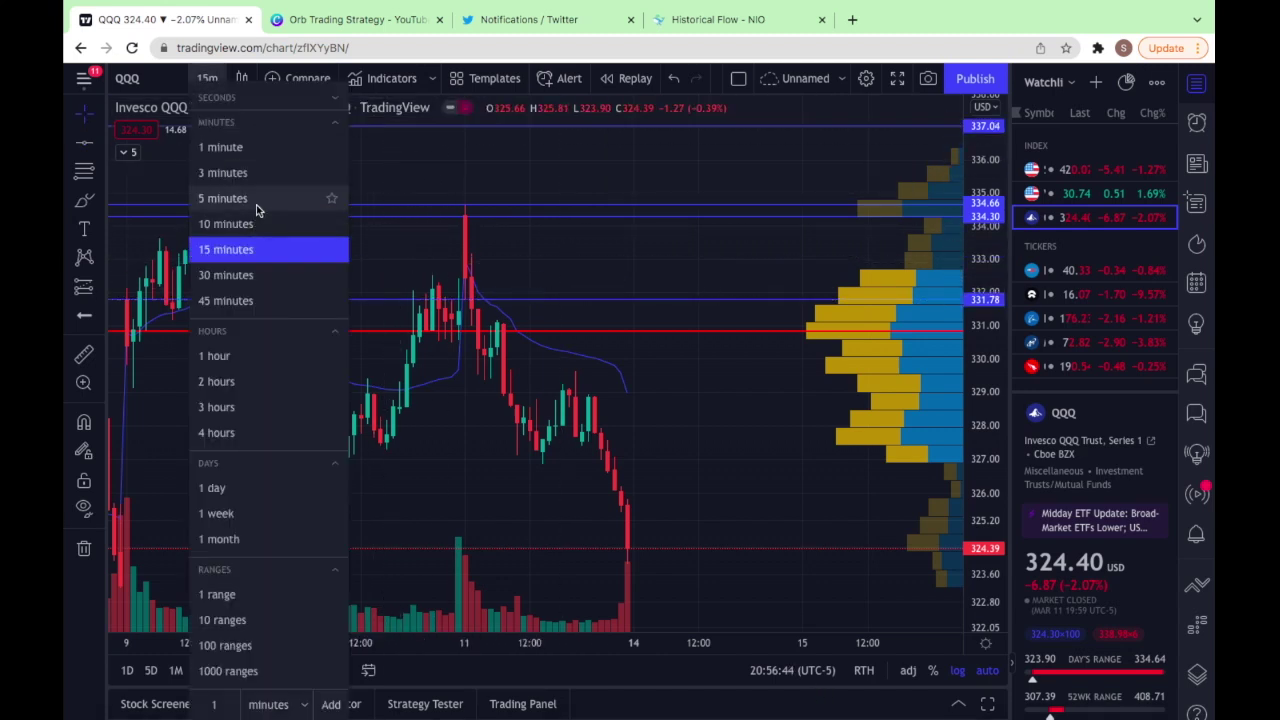
Step: Switch QQQ to 5-minute candles and zoom out to check the 334.66, 334.30 and 331.78 levels
left_click(256, 204)
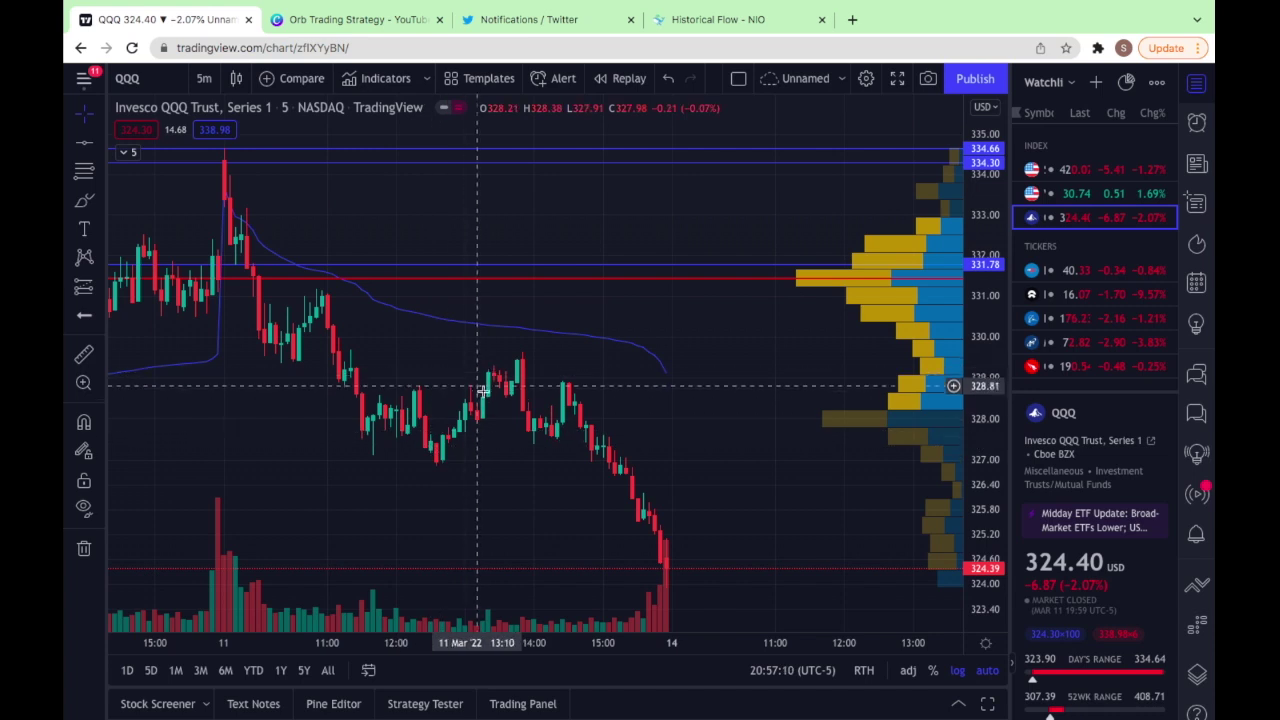
scroll(576, 473, "down", 3)
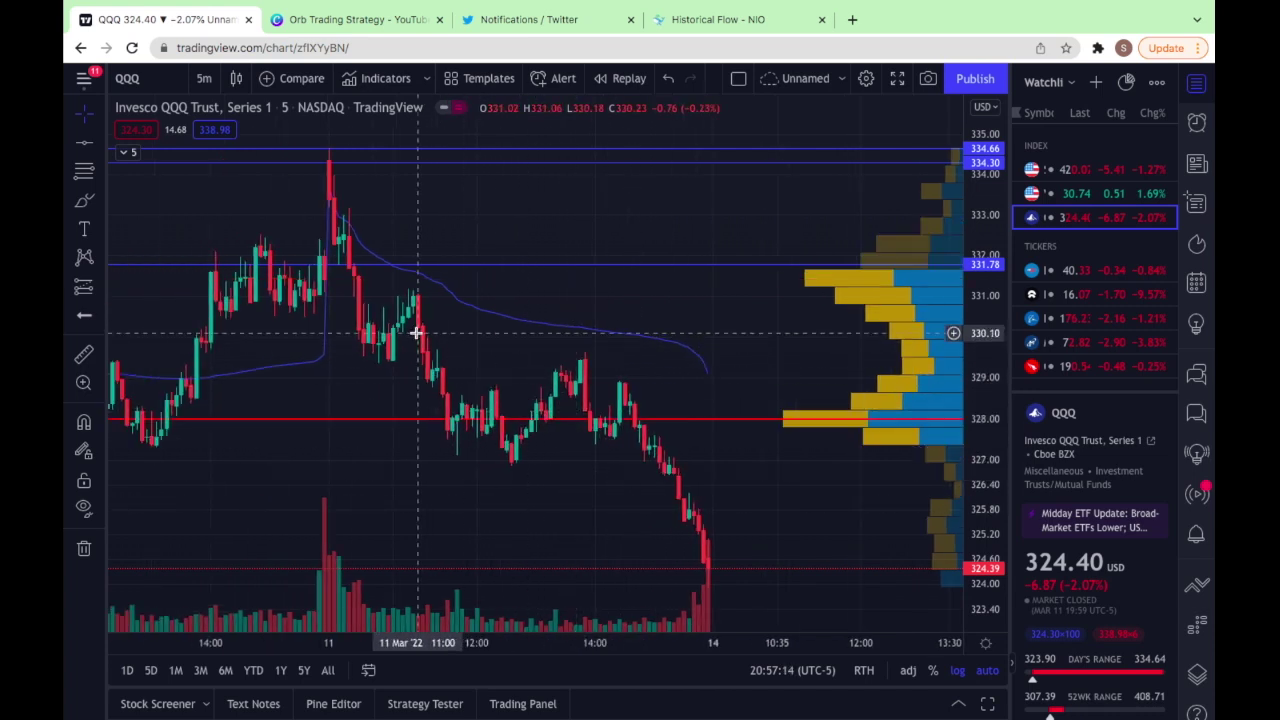
left_click(204, 78)
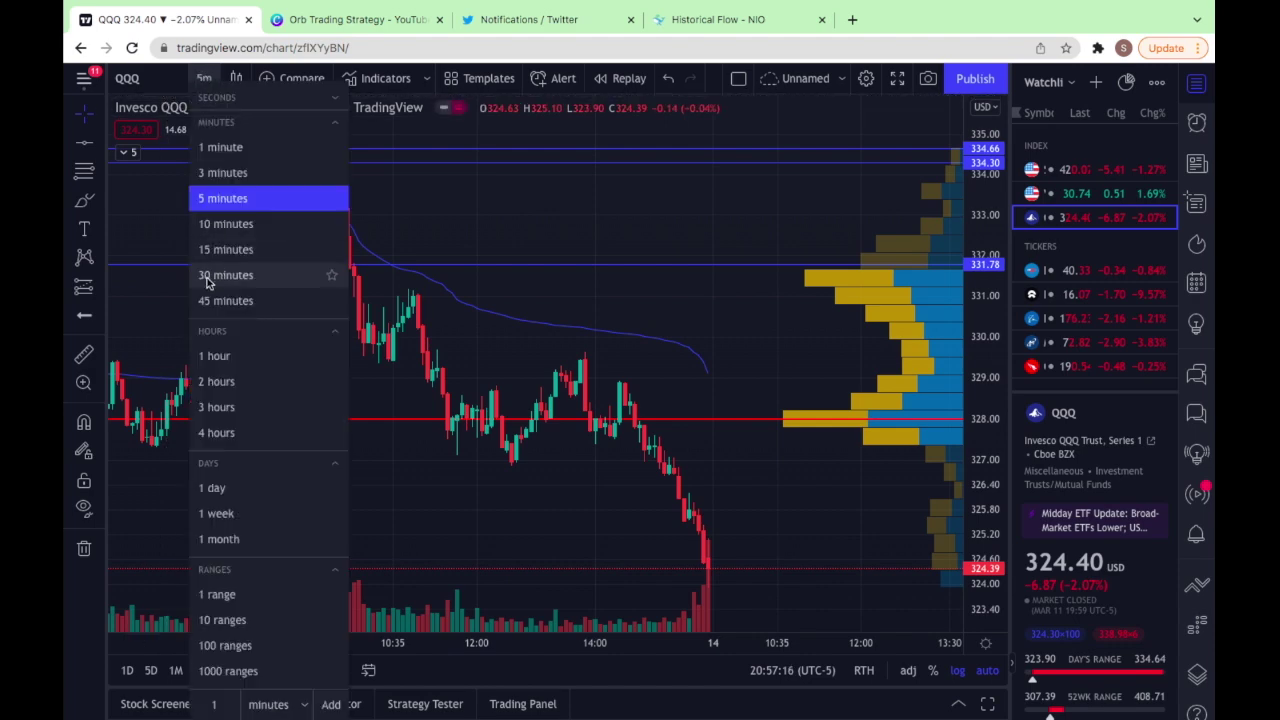
Step: Switch QQQ to 1-hour candles and zoom in and out over the 331.78–337.04 levels
left_click(243, 355)
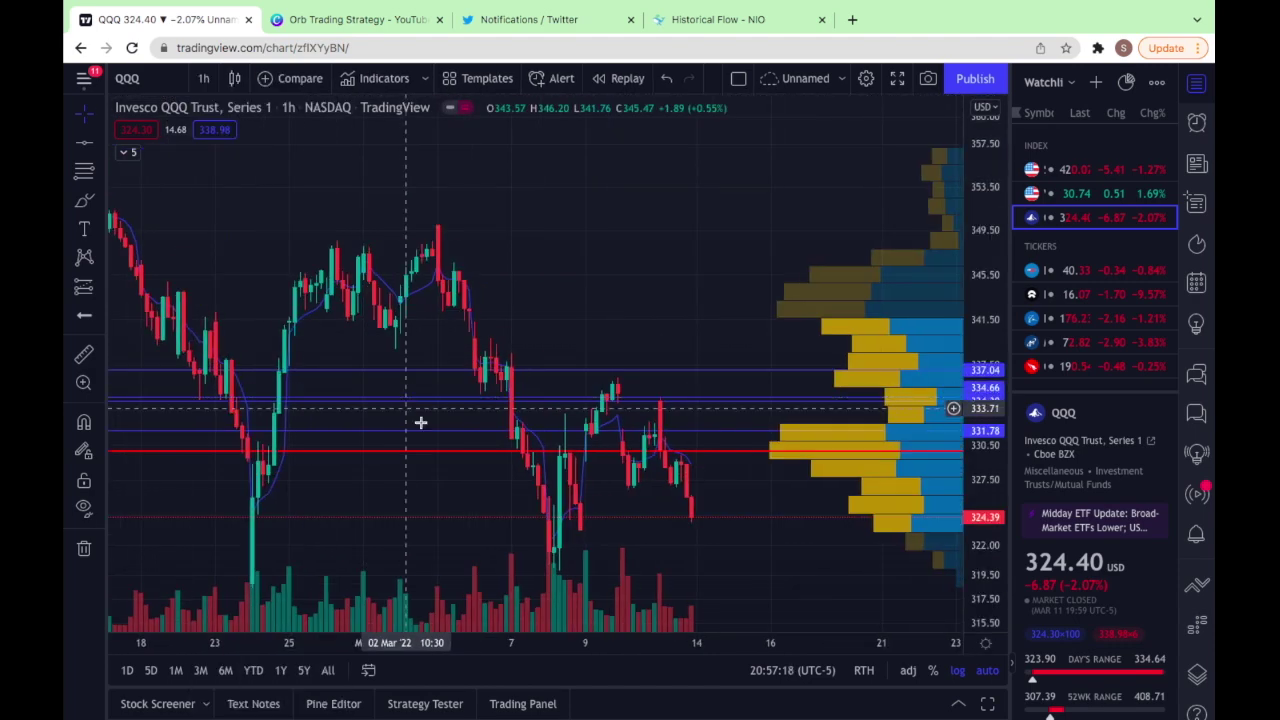
scroll(503, 449, "up", 2)
scroll(688, 456, "up", 1)
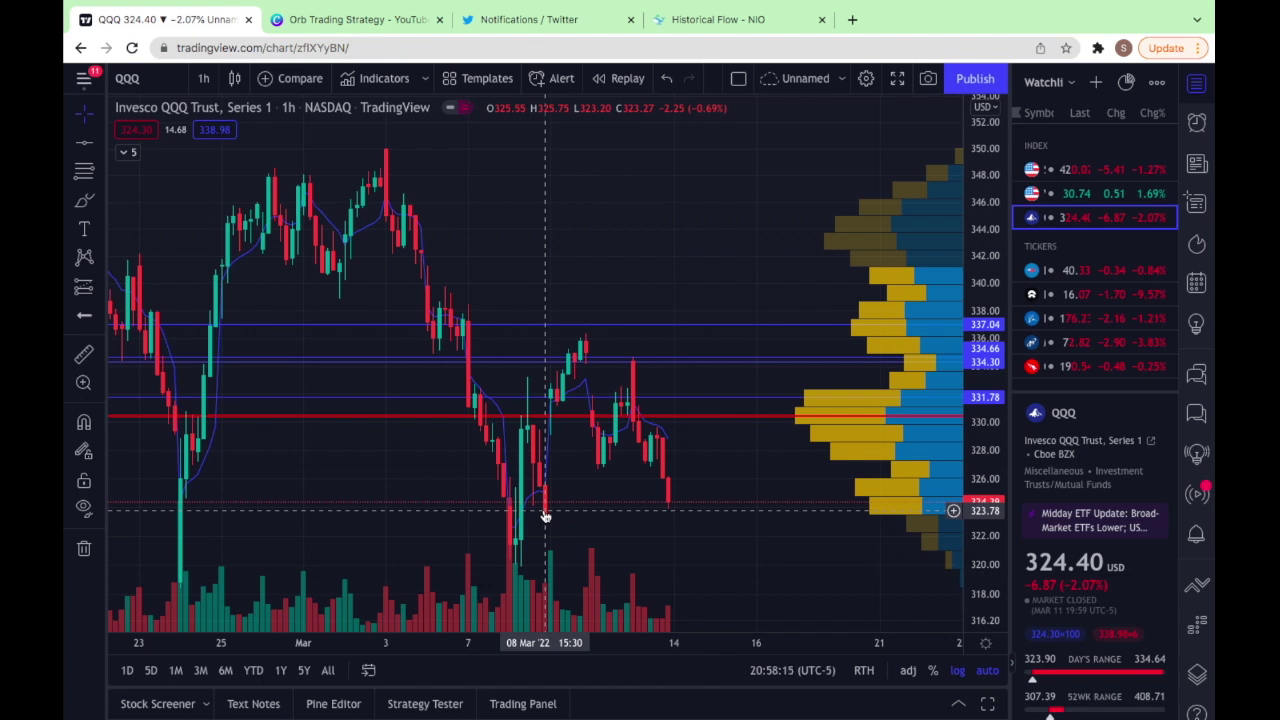
scroll(550, 520, "down", 2)
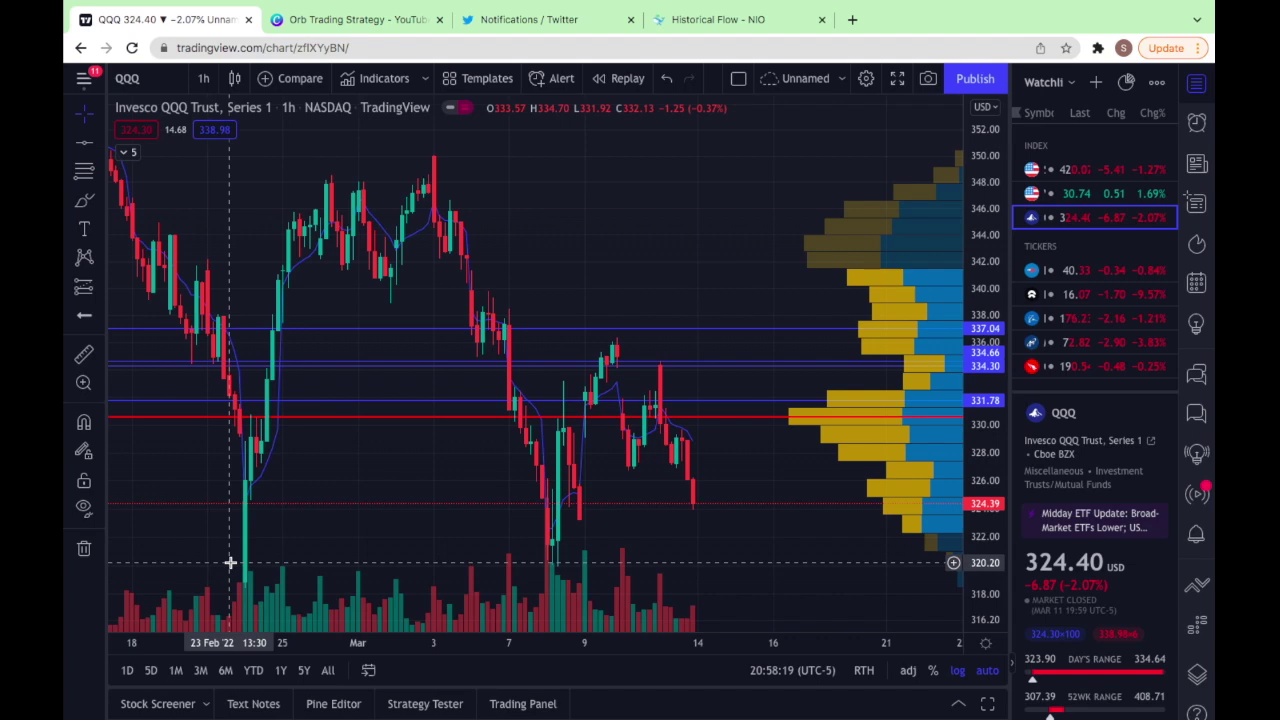
scroll(463, 523, "down", 3)
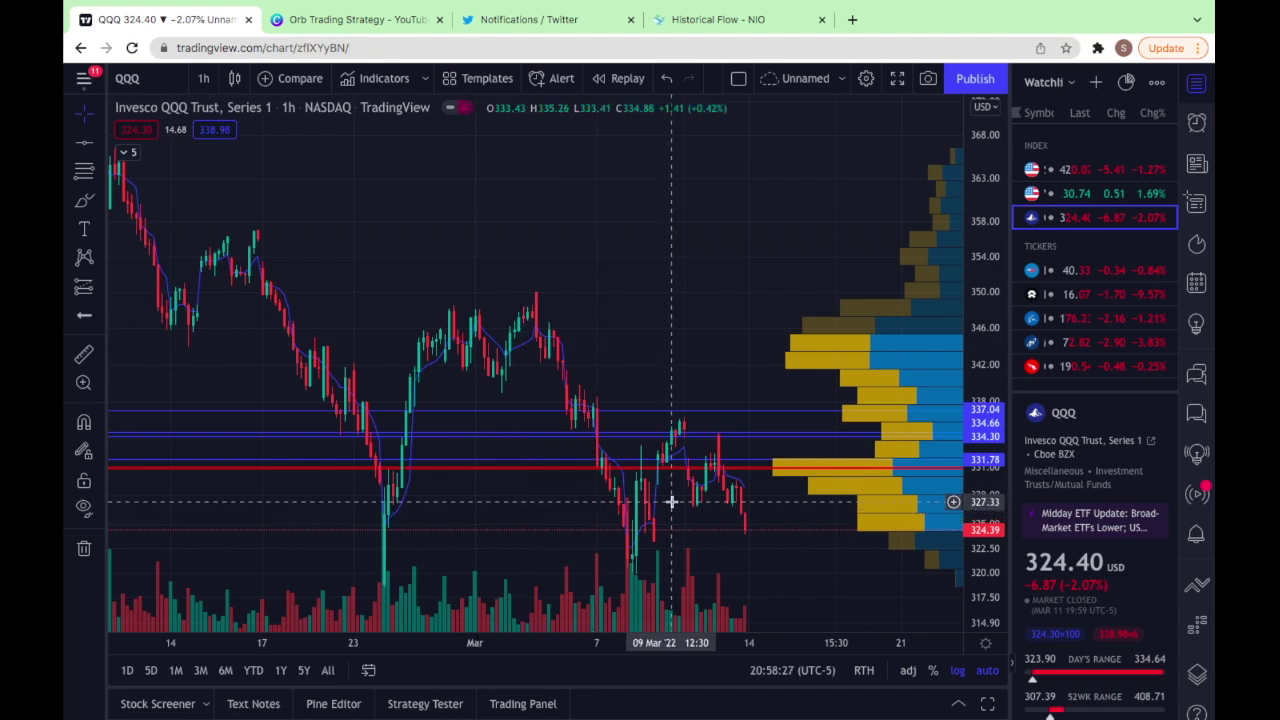
scroll(671, 500, "up", 5)
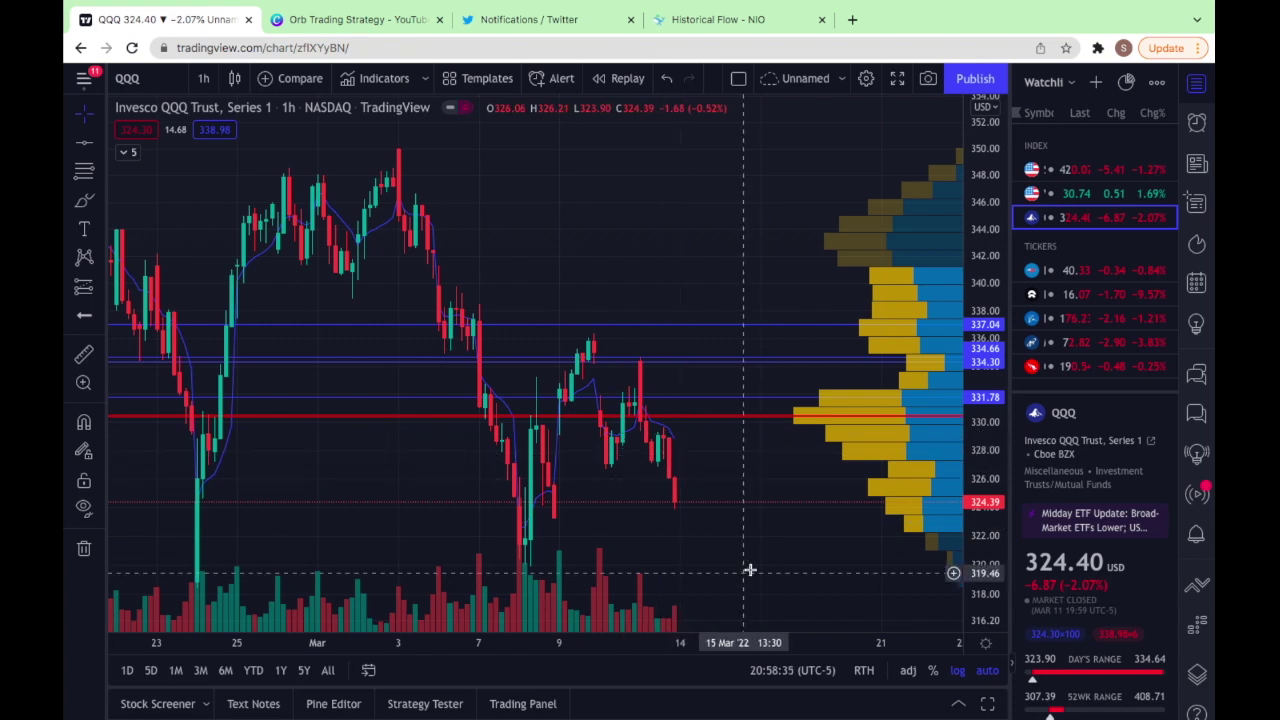
Step: Switch QQQ to daily candles, zoom in slightly, then switch the chart to SPY
left_click(201, 79)
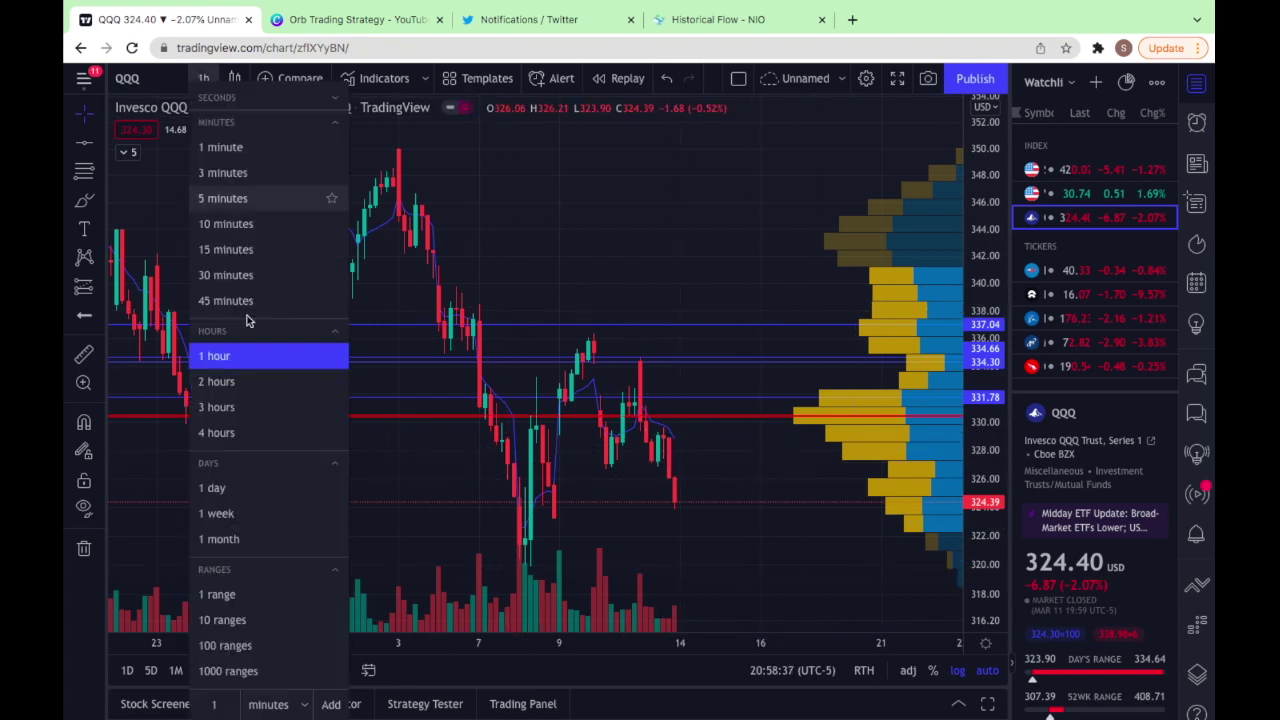
left_click(237, 488)
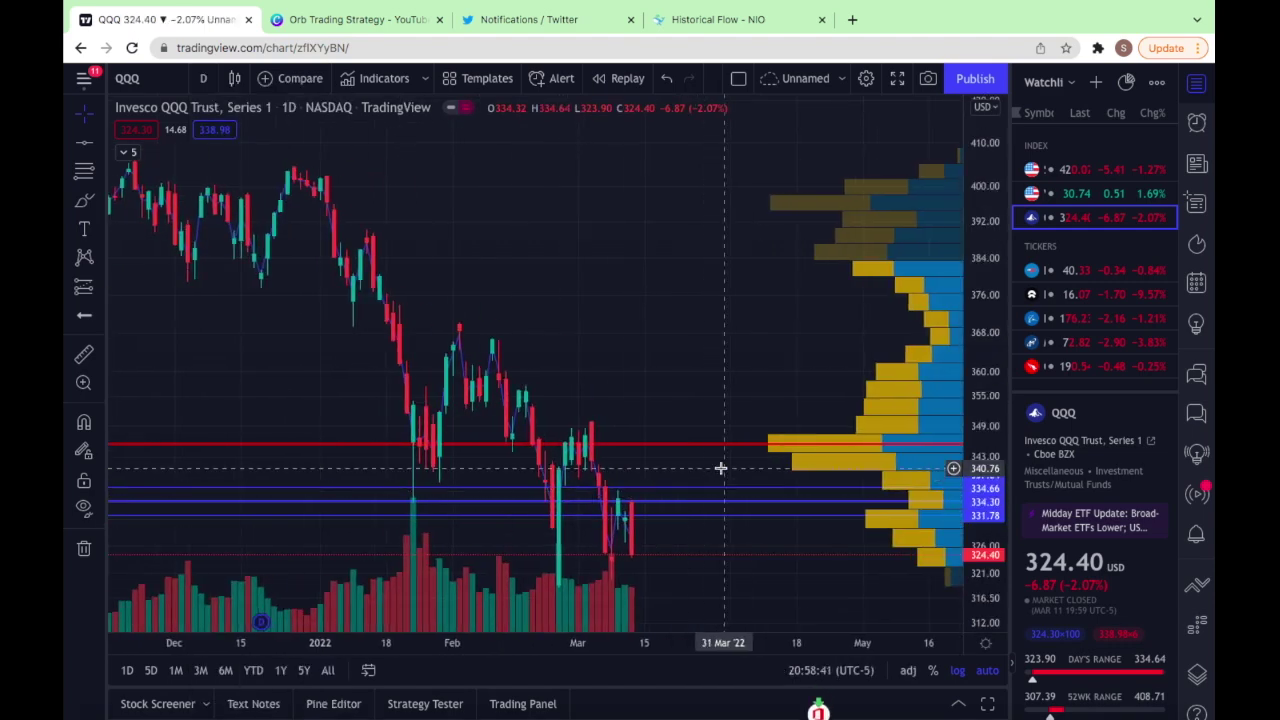
scroll(660, 474, "up", 2)
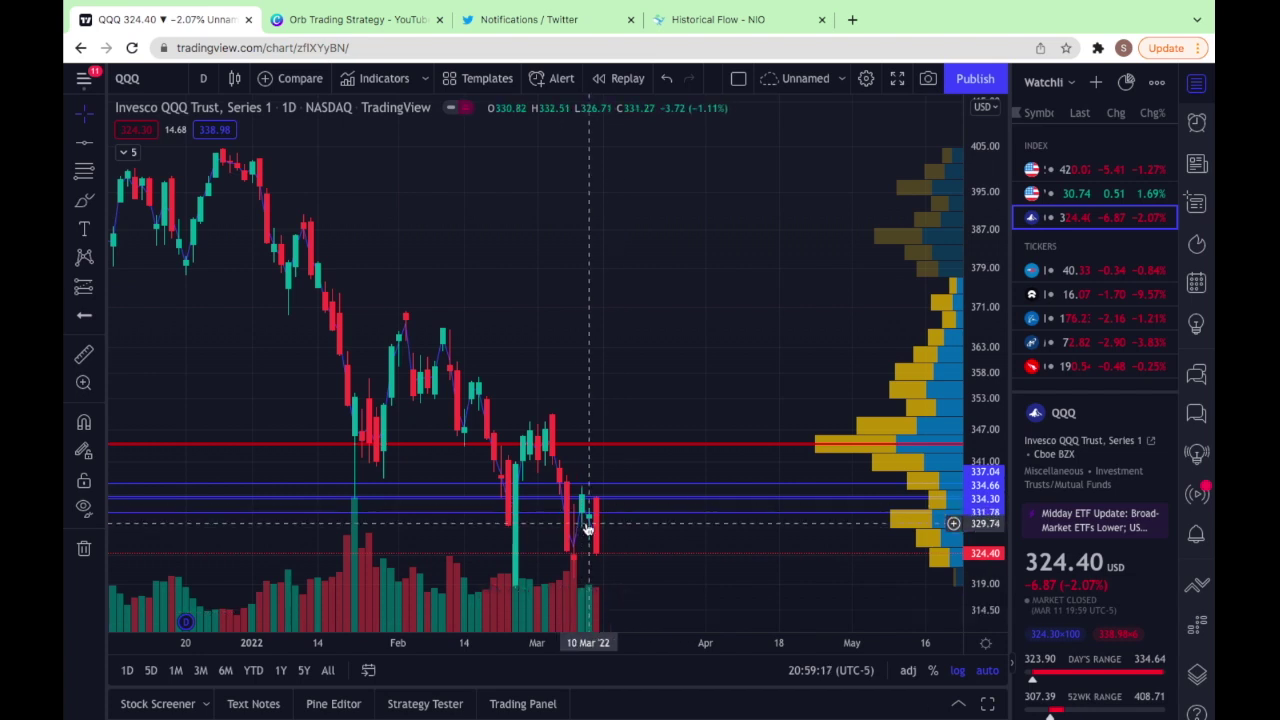
scroll(665, 528, "up", 1)
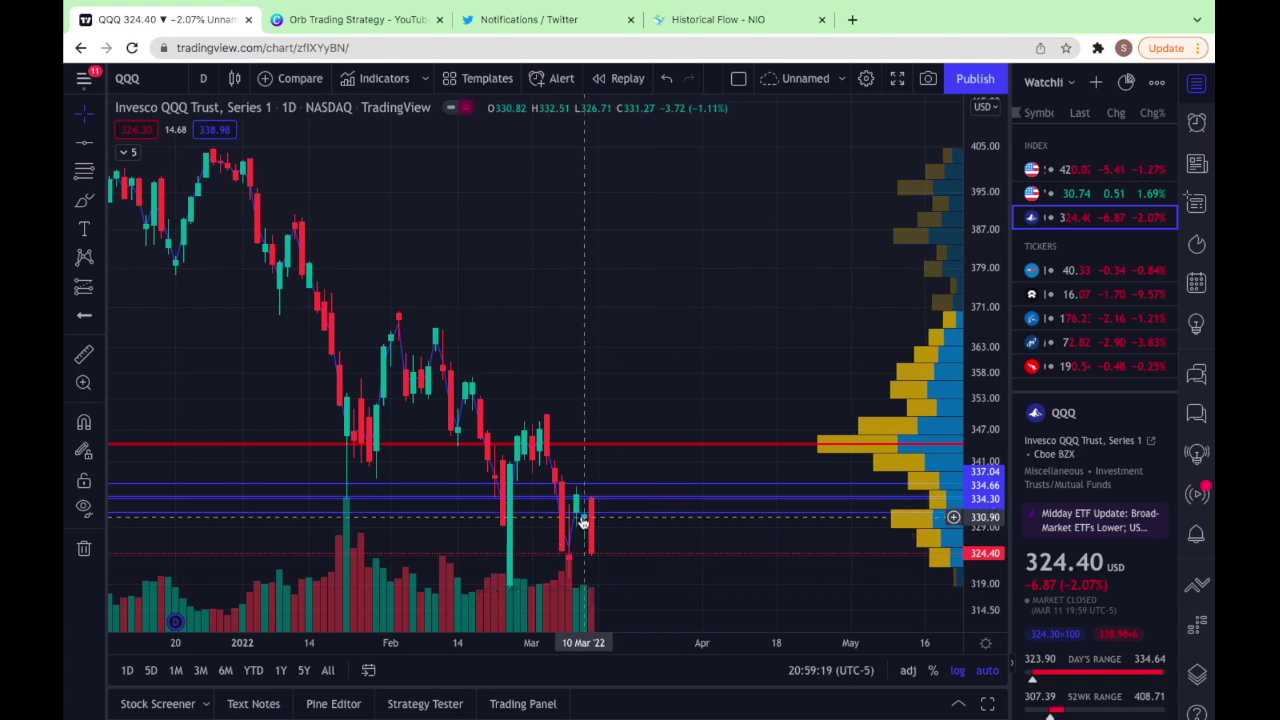
left_click(1090, 169)
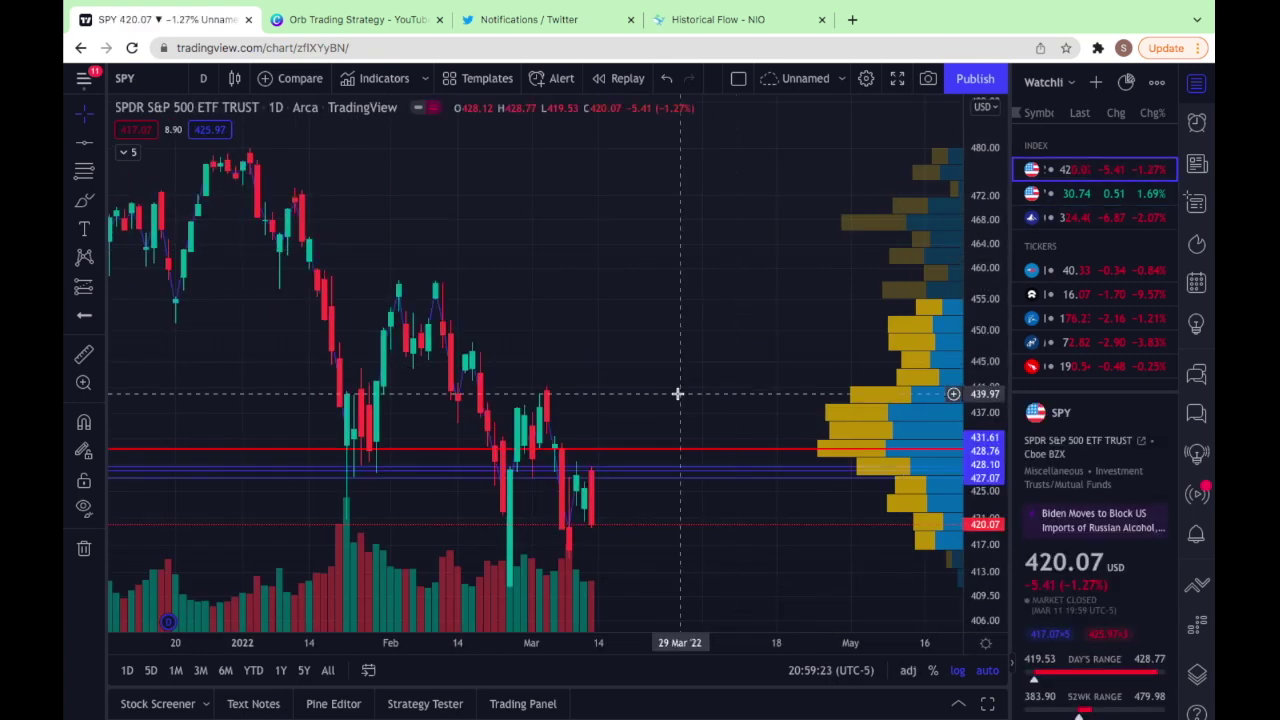
Step: Switch the SPY chart to 1-hour candles to show its blue and red levels
left_click(204, 84)
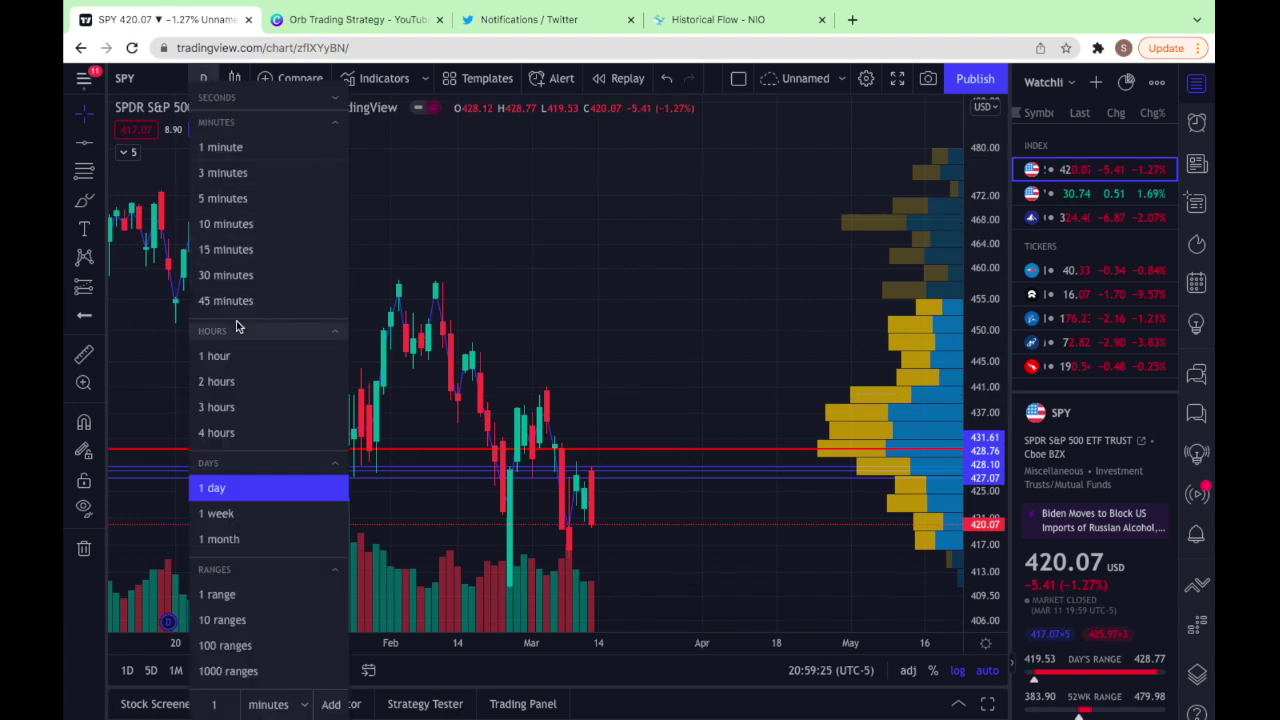
left_click(233, 354)
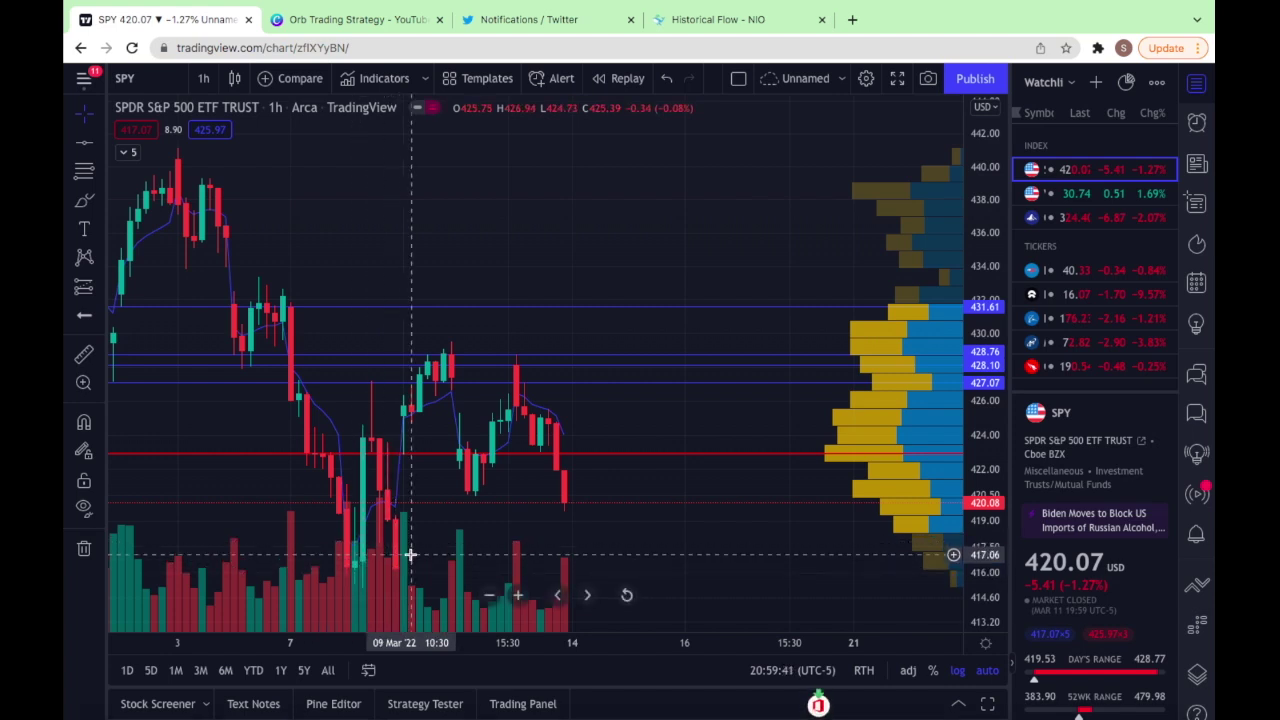
Step: Put SPY on daily candles and zoom out to early 2021 with its levels visible
left_click(203, 78)
left_click(212, 488)
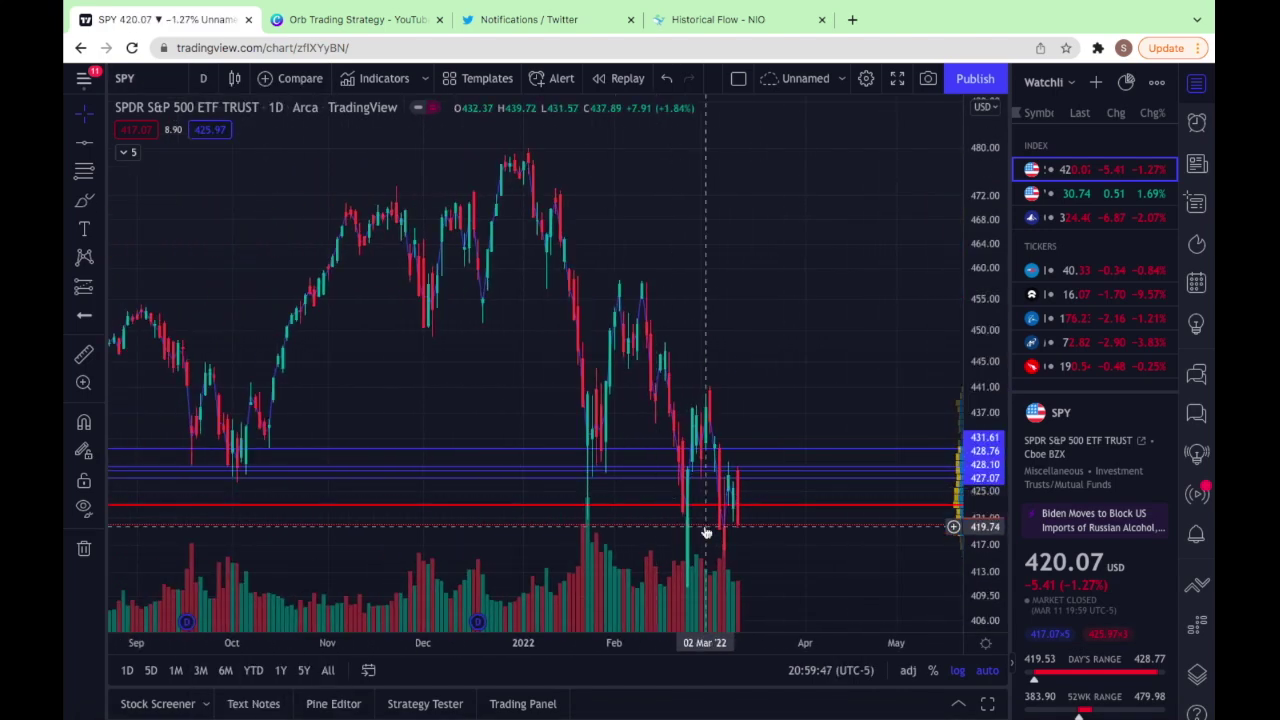
scroll(716, 542, "down", 2)
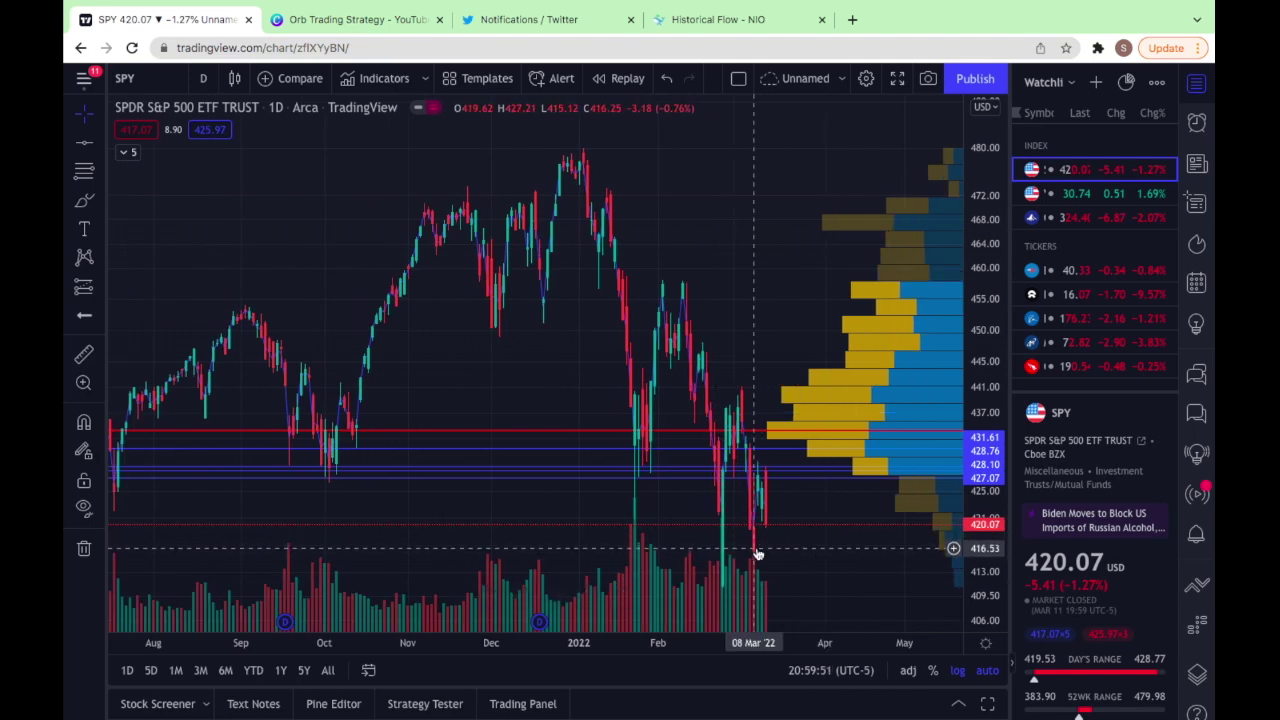
scroll(756, 553, "down", 4)
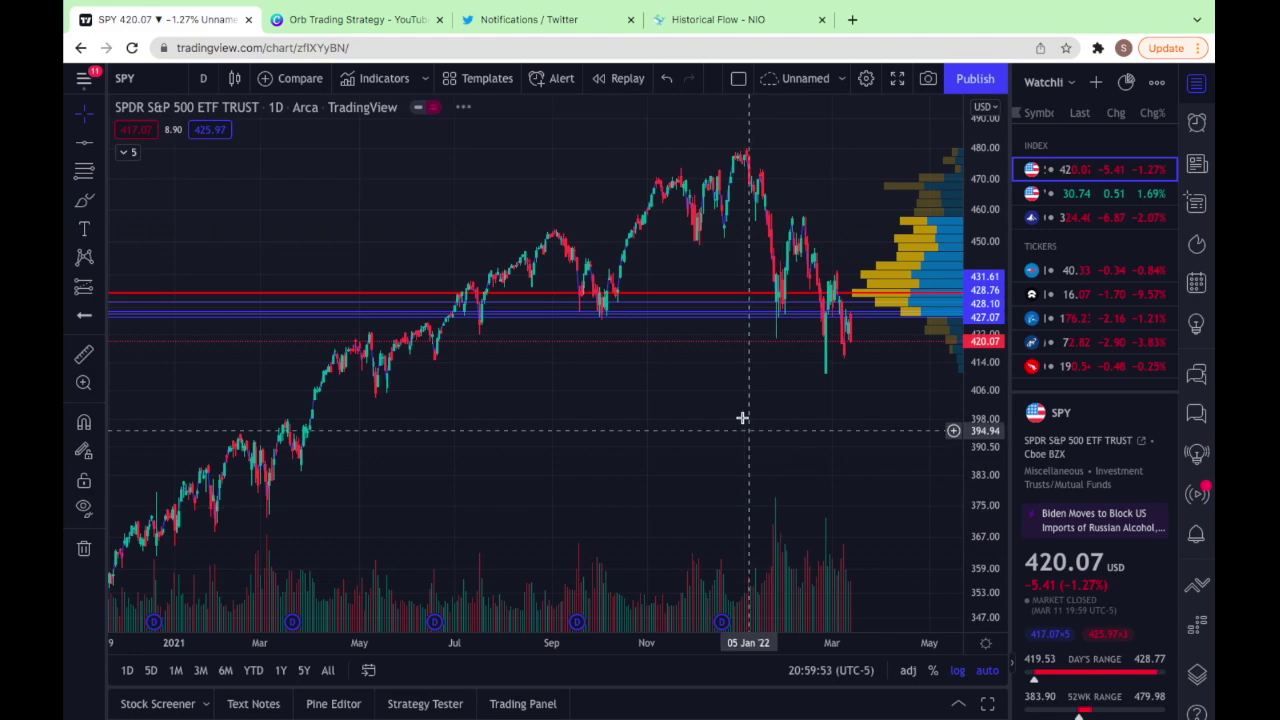
scroll(751, 420, "up", 1)
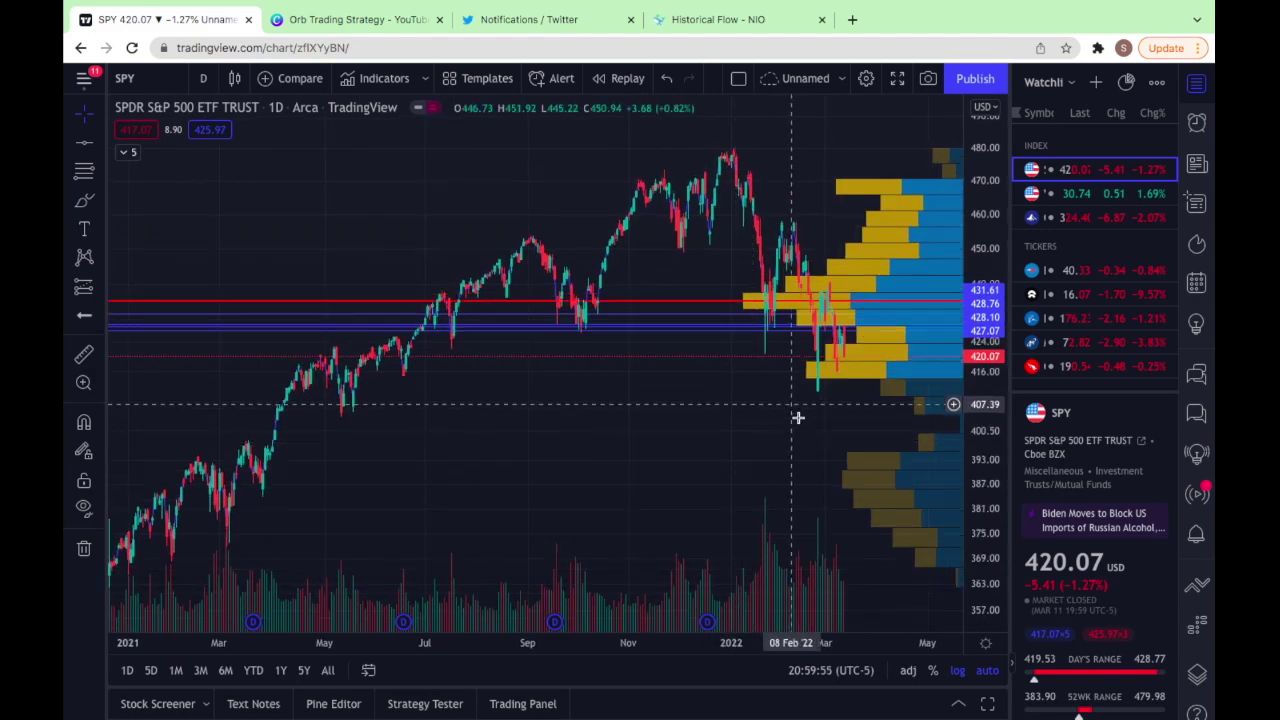